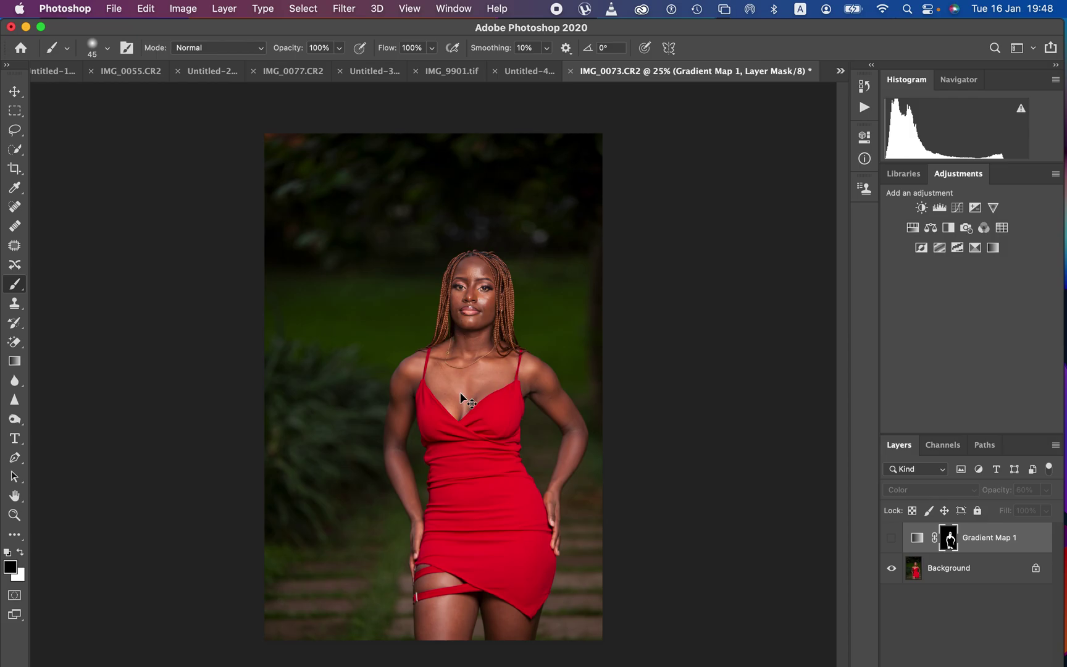
# Compare the portrait with and without the Gradient Map 1 layer, and delete that layer.
pyautogui.scroll(1, 460, 394)
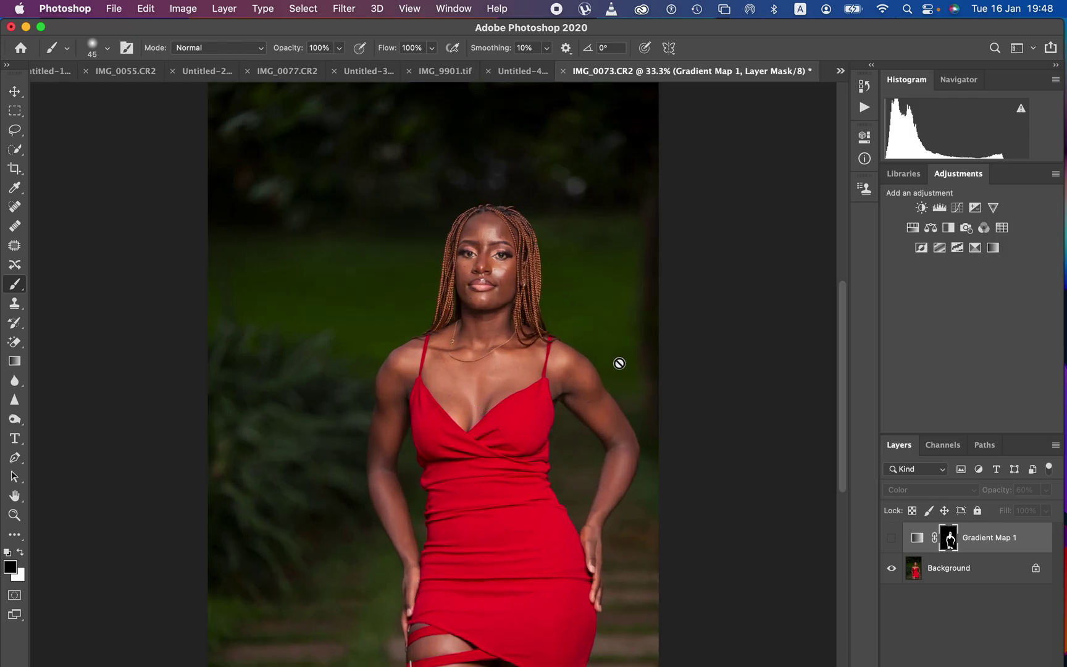
pyautogui.click(892, 537)
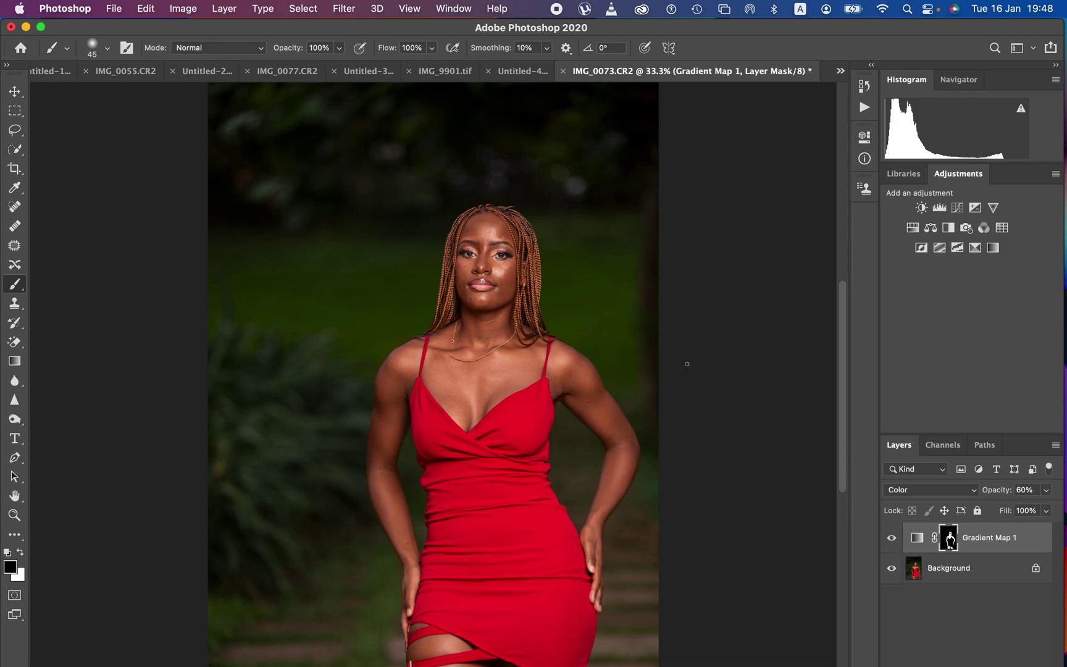
pyautogui.click(894, 541)
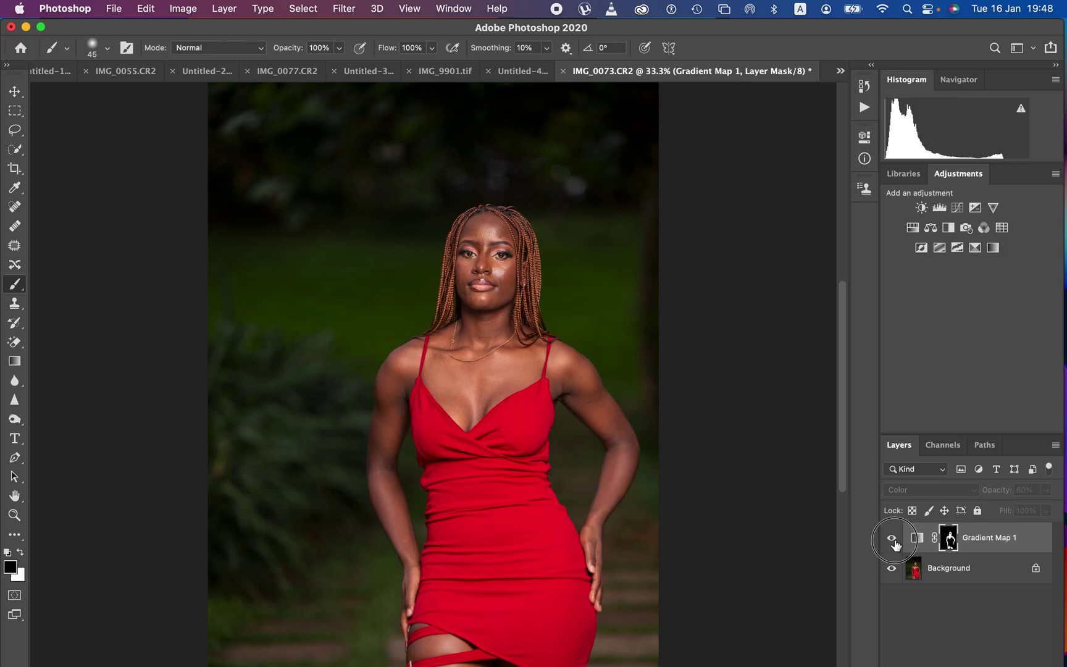
pyautogui.click(893, 540)
pyautogui.click(894, 541)
pyautogui.click(894, 541)
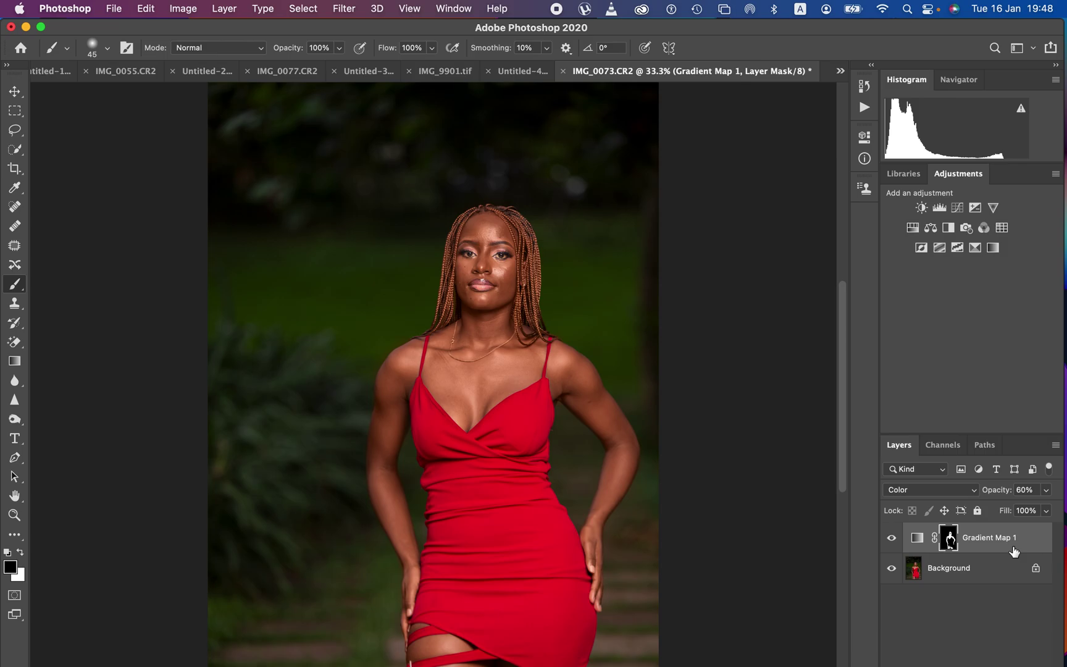
pyautogui.press('Delete')
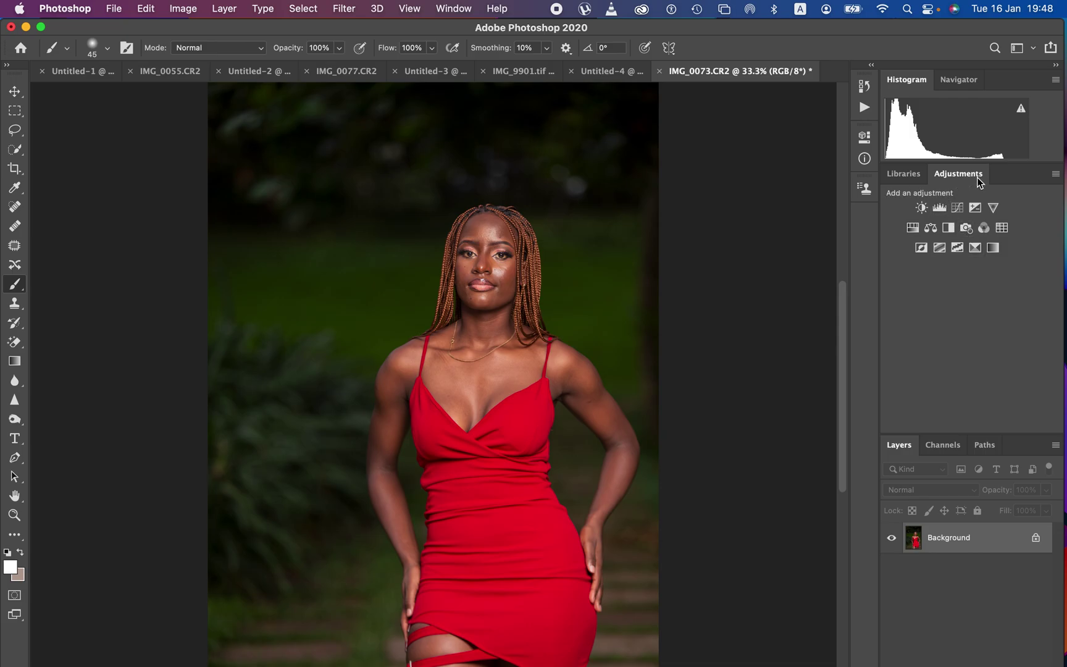
# Hide the Adjustments panel and show it again.
pyautogui.click(451, 8)
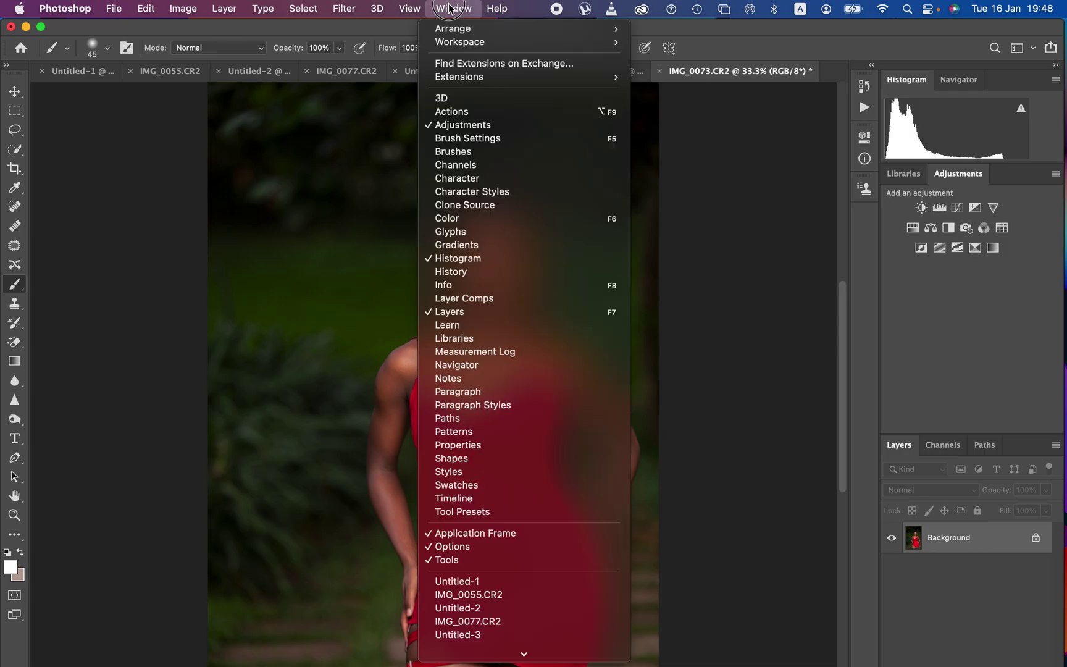
pyautogui.click(456, 124)
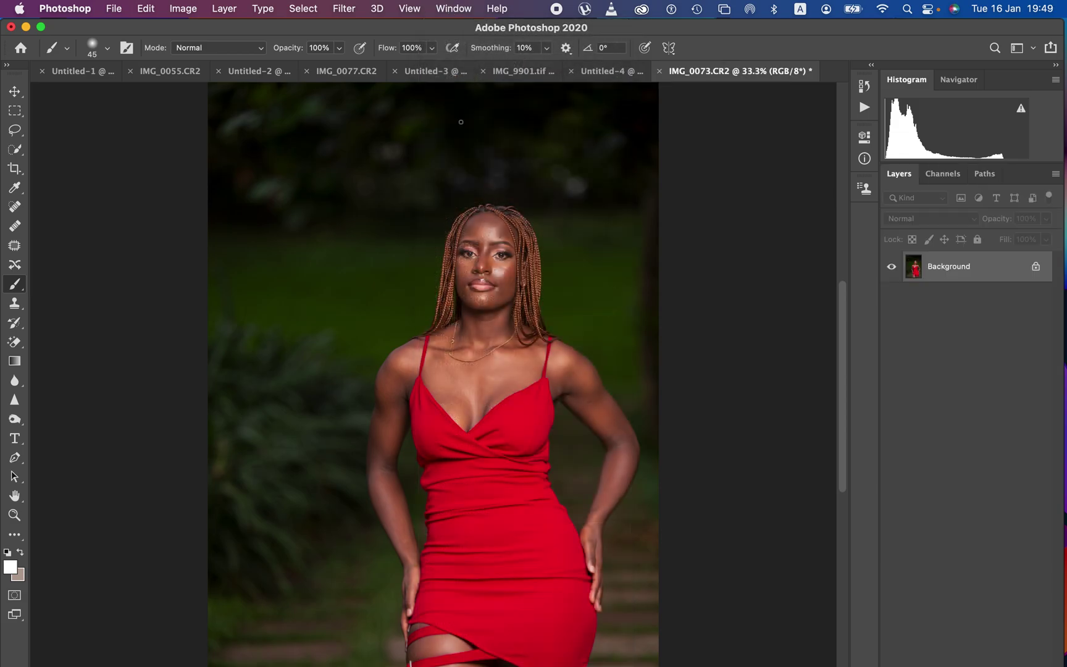
pyautogui.click(457, 9)
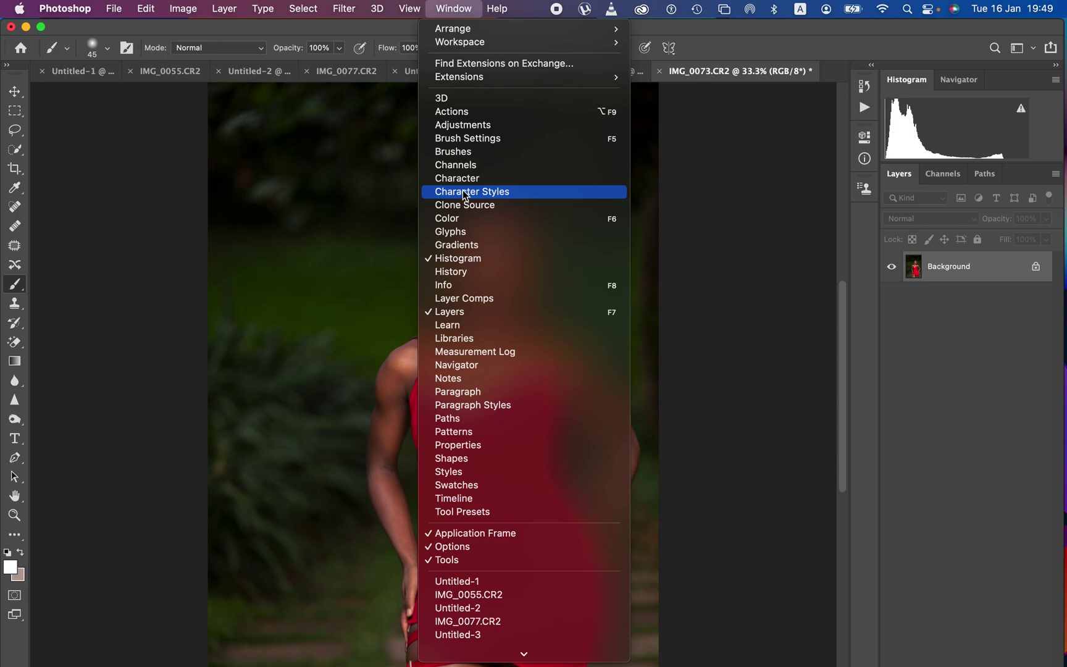
pyautogui.click(462, 125)
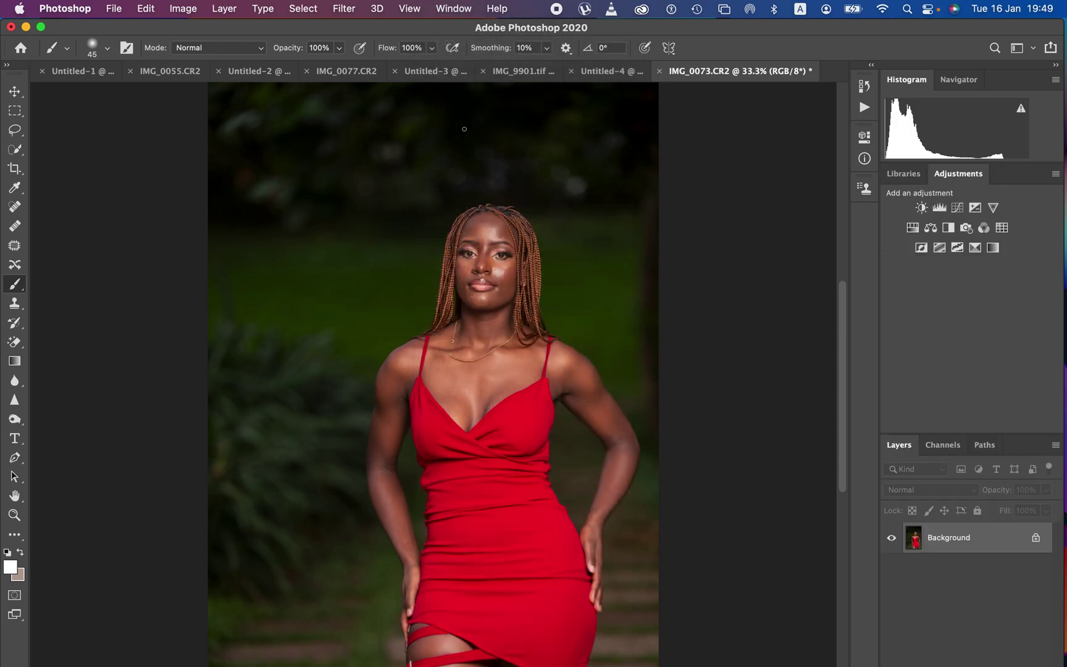
# Add a Gradient Map adjustment layer above the Background and hide it, keeping its adjustment selected.
pyautogui.click(993, 248)
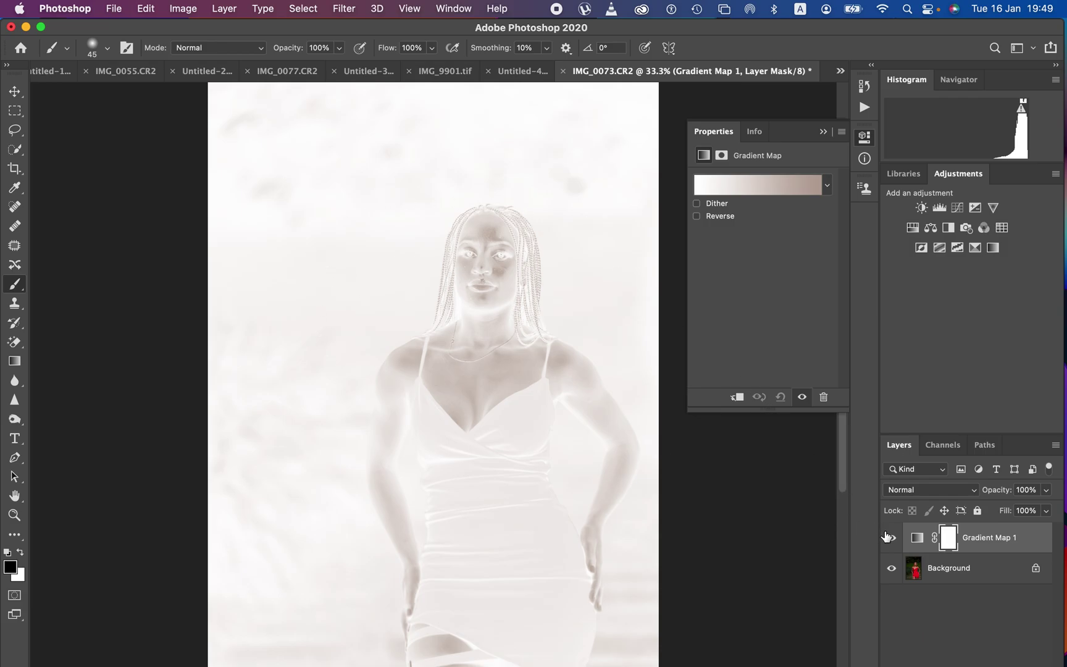
pyautogui.click(891, 538)
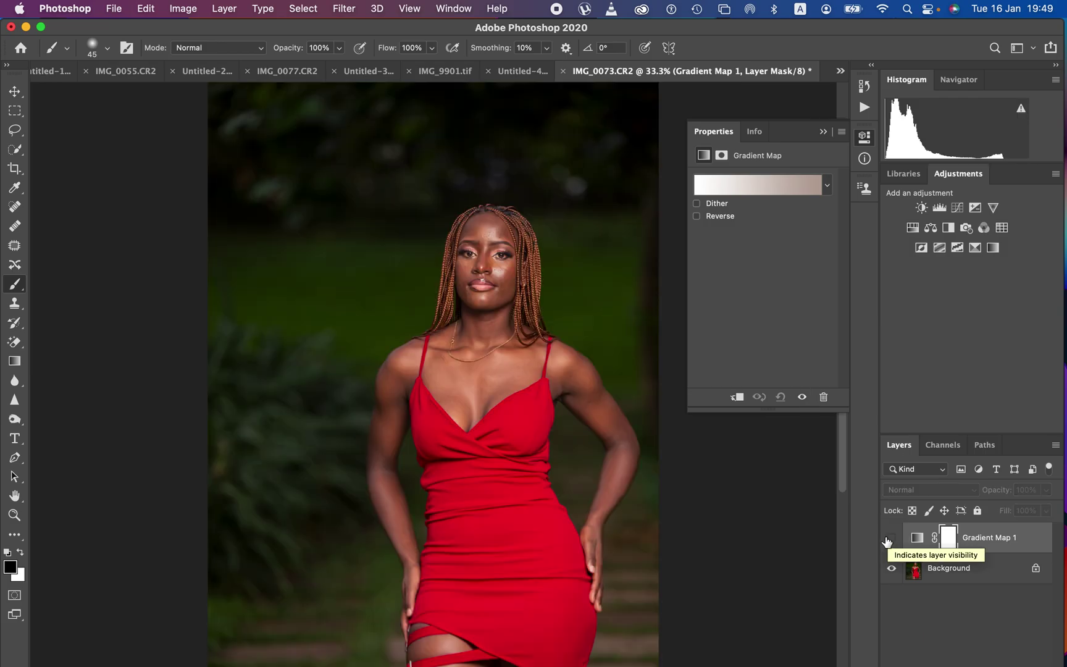
pyautogui.click(920, 540)
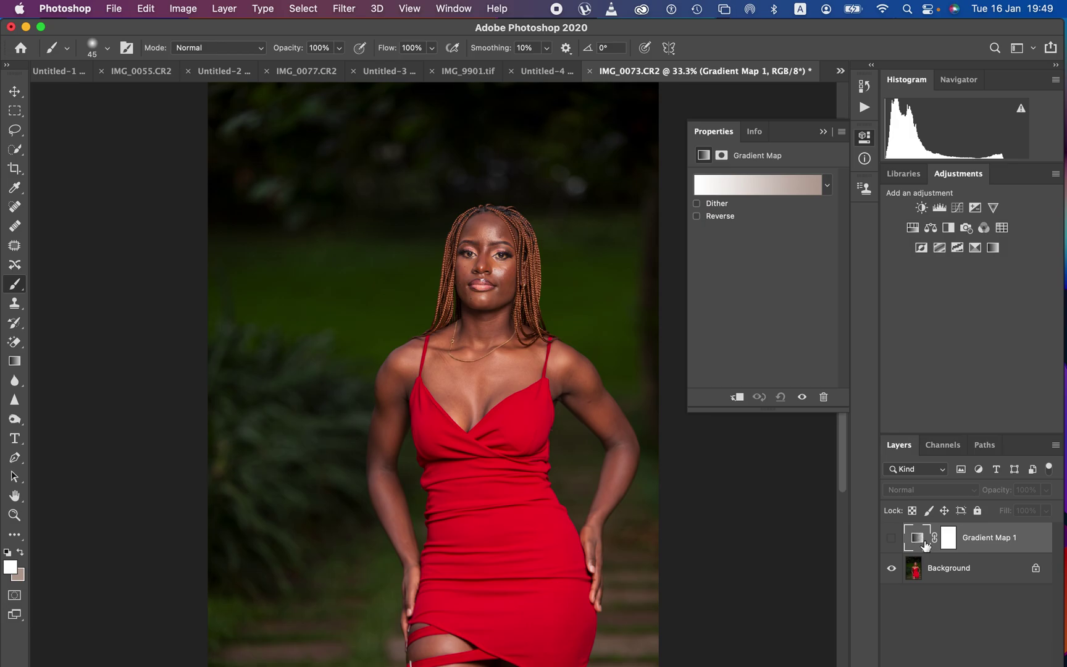
# Open the gradient map's gradient for editing and set the gradient type to Solid.
pyautogui.click(720, 184)
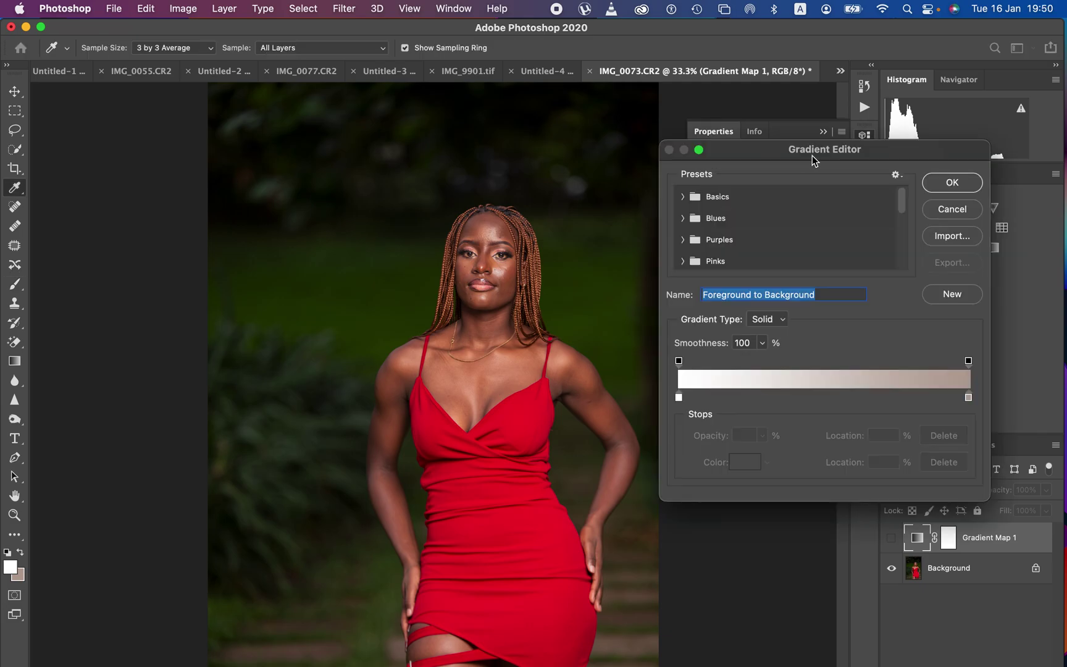
pyautogui.click(787, 320)
pyautogui.click(784, 321)
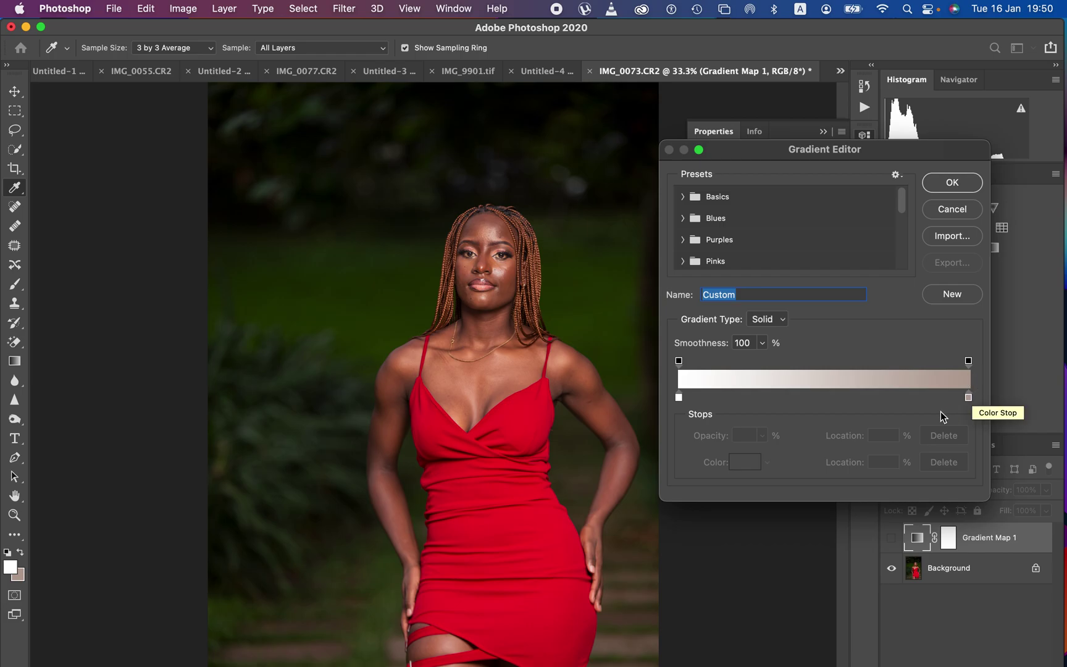
# Open the colour of the gradient's 0% stop and set the eyedropper sample size to 3 by 3 Average.
pyautogui.click(679, 399)
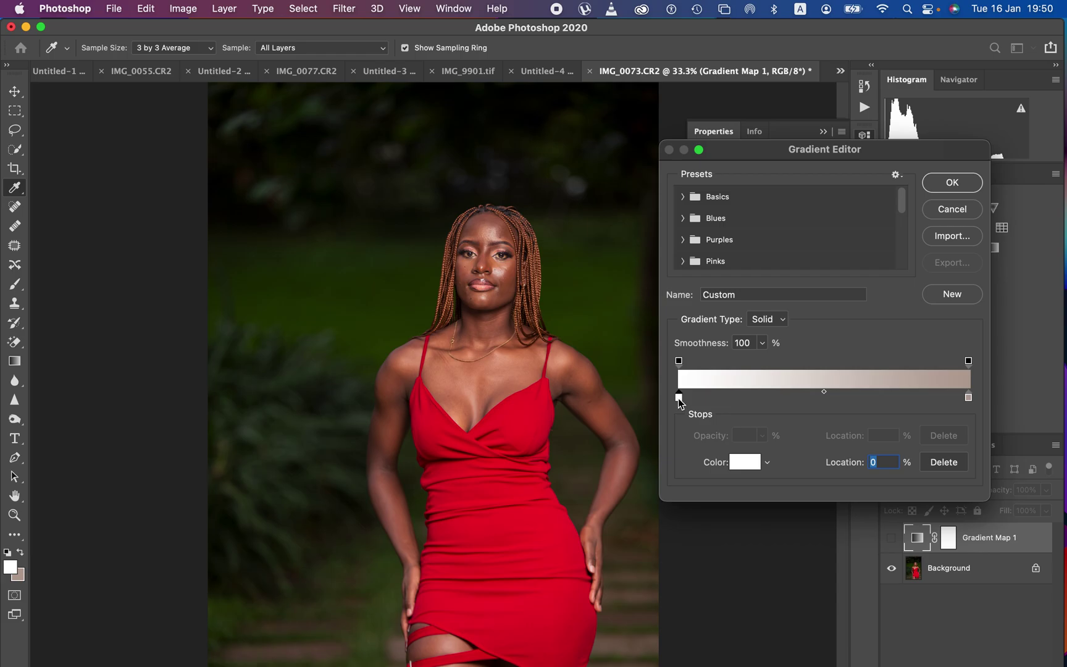
pyautogui.click(746, 463)
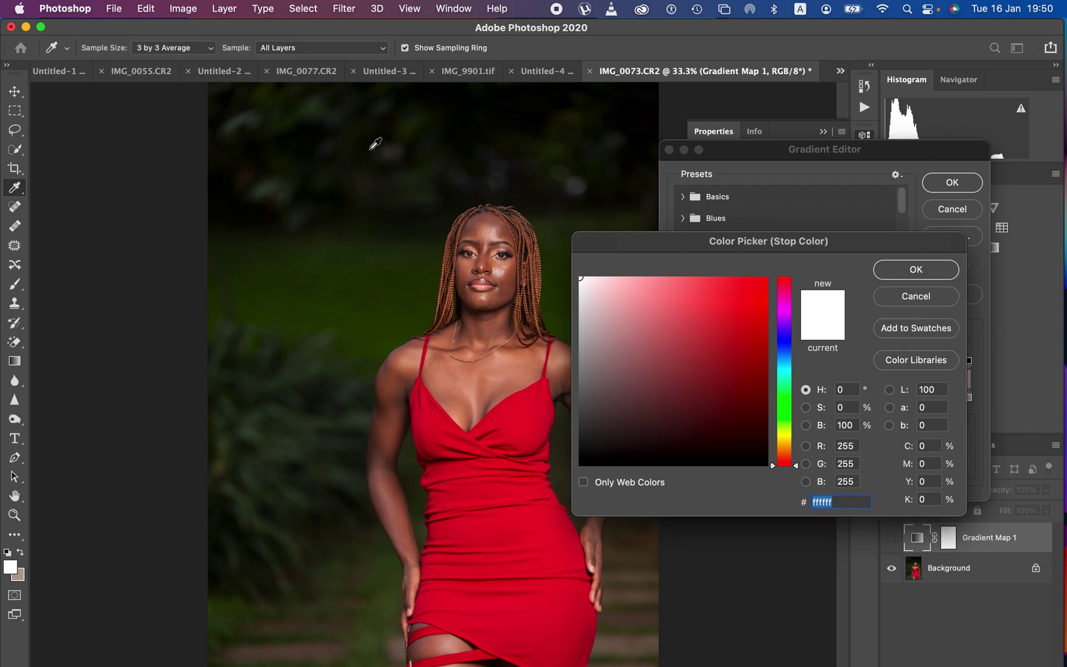
pyautogui.click(173, 49)
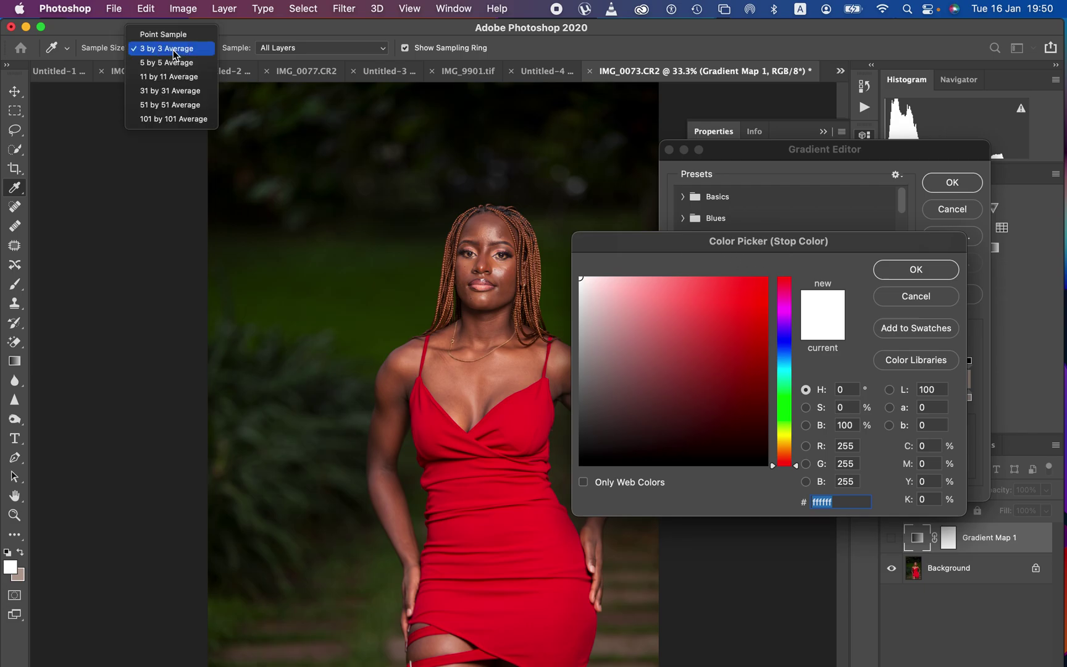
pyautogui.click(171, 50)
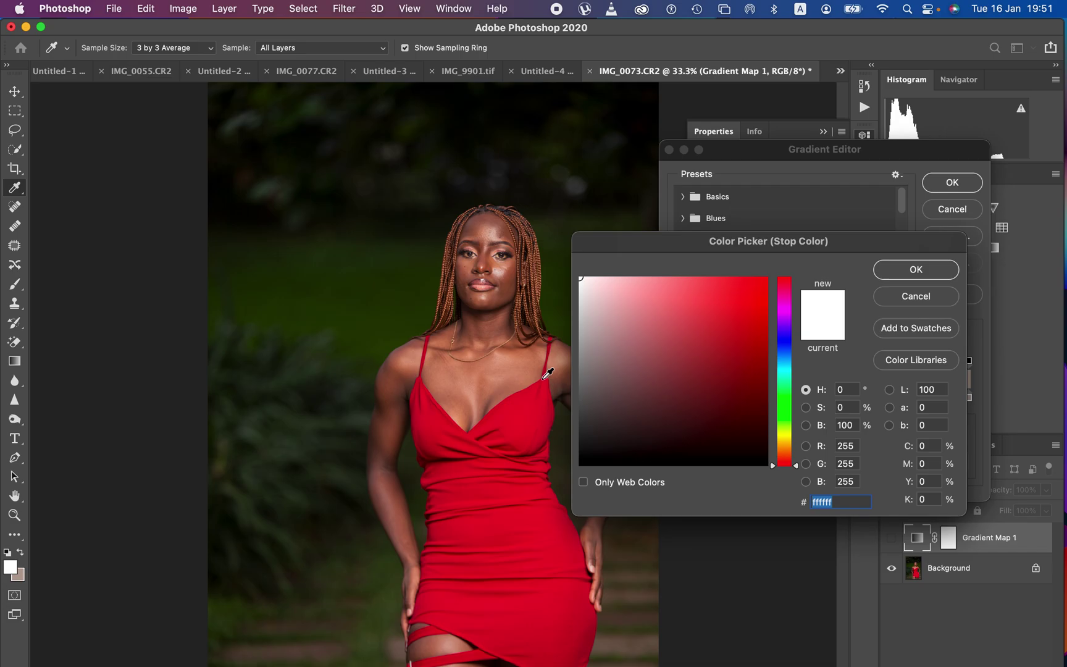
# Sample the shadow skin tone on the neck, 6a4637, as the colour of the gradient's 0% stop.
pyautogui.press('super+equal')
pyautogui.press('super+equal')
pyautogui.press('super+equal')
pyautogui.press('super+equal')
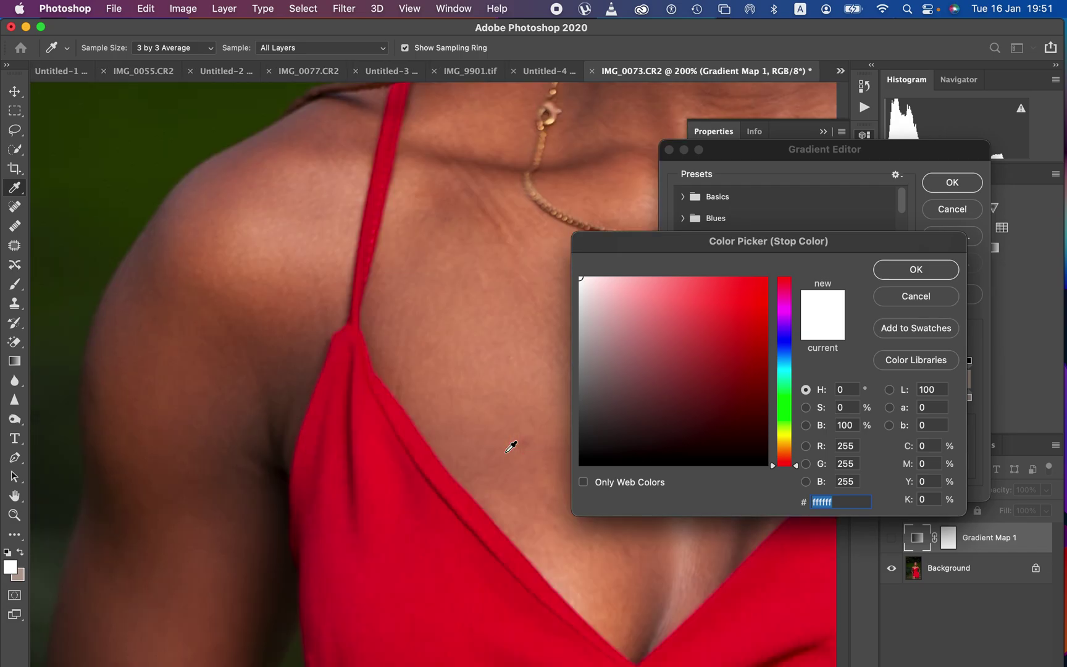
pyautogui.moveTo(486, 234)
pyautogui.mouseDown()
pyautogui.moveTo(460, 340)
pyautogui.moveTo(474, 291)
pyautogui.moveTo(358, 364)
pyautogui.mouseUp()
pyautogui.moveTo(408, 309)
pyautogui.mouseDown()
pyautogui.moveTo(433, 334)
pyautogui.moveTo(429, 437)
pyautogui.mouseUp()
pyautogui.moveTo(448, 365); pyautogui.dragTo(441, 435)
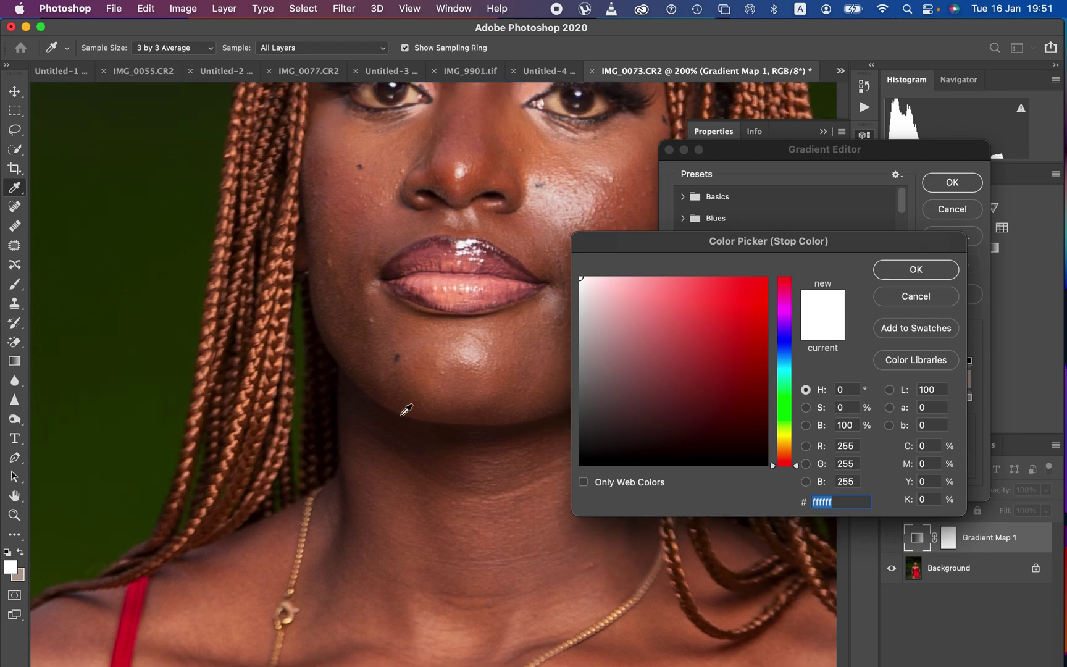
pyautogui.moveTo(389, 489); pyautogui.dragTo(389, 441)
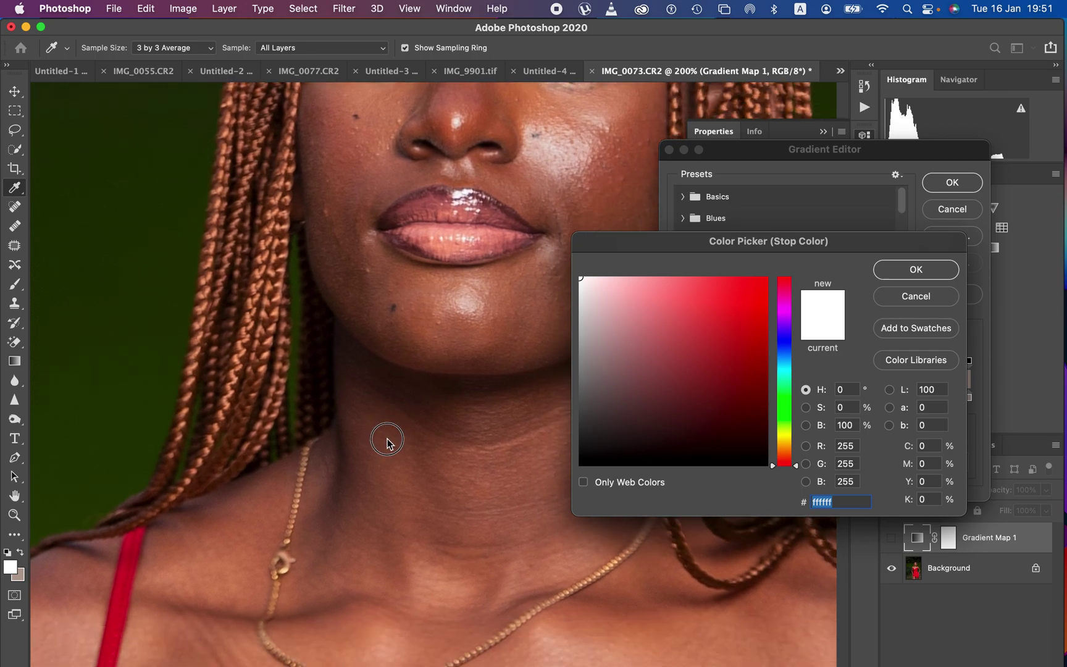
pyautogui.click(369, 465)
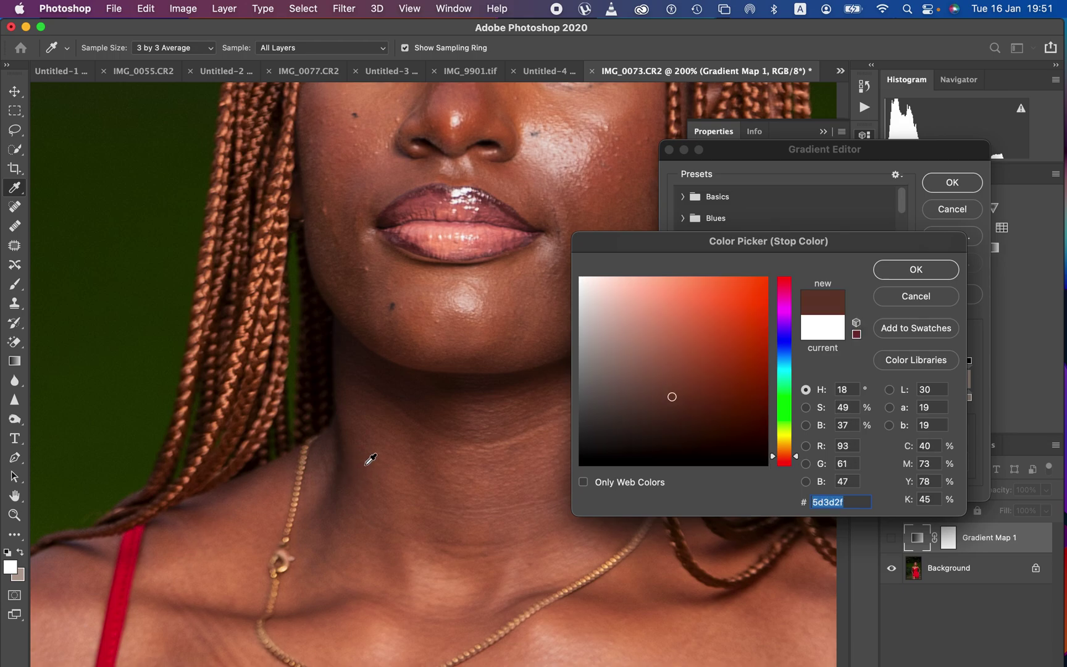
pyautogui.click(371, 456)
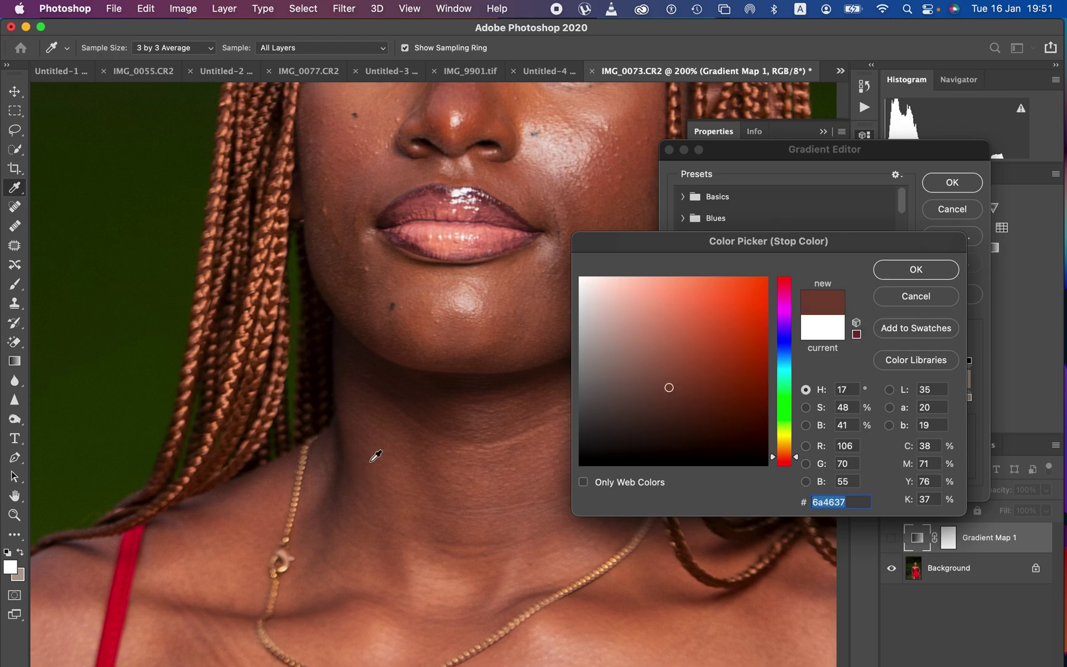
pyautogui.click(890, 272)
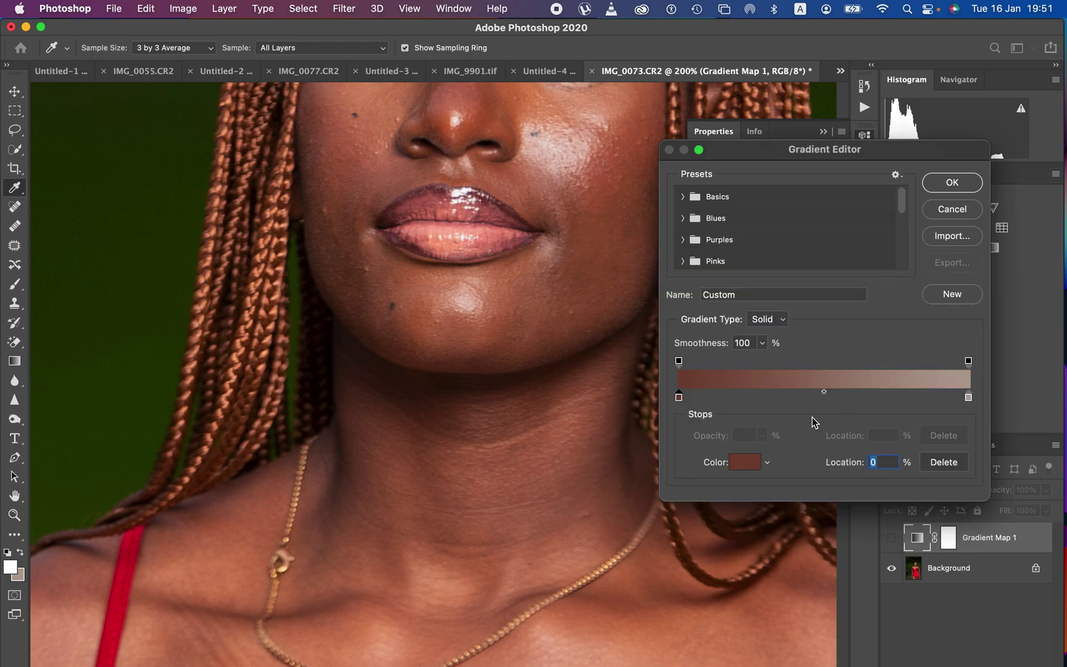
# Set the gradient's 100% stop to the highlight skin tone ceaa96 sampled from the chin.
pyautogui.click(969, 398)
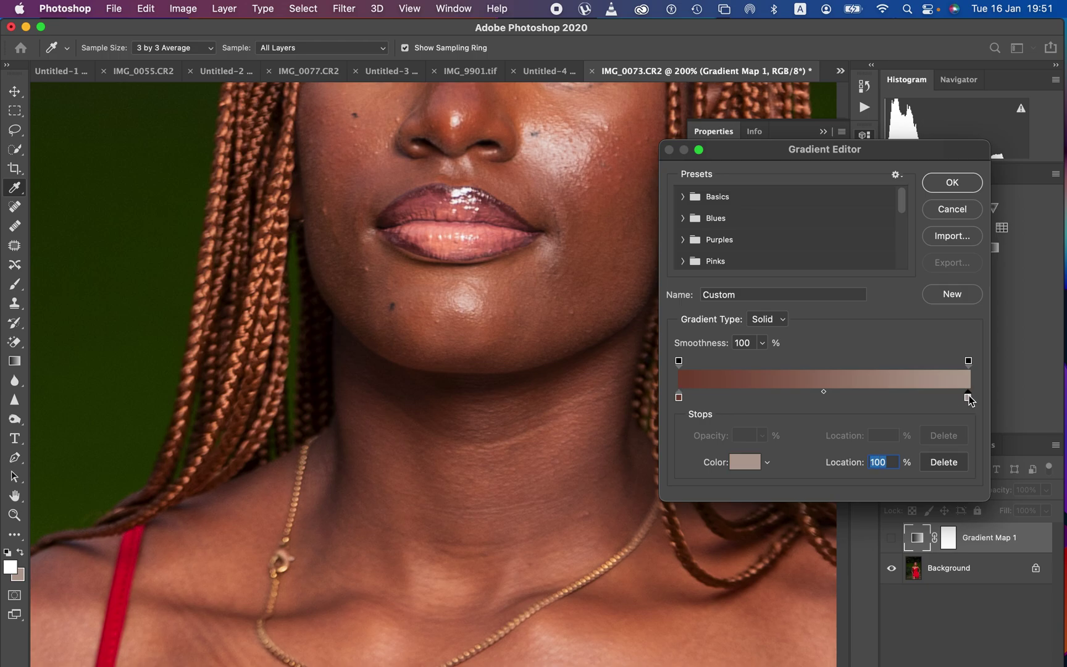
pyautogui.click(746, 464)
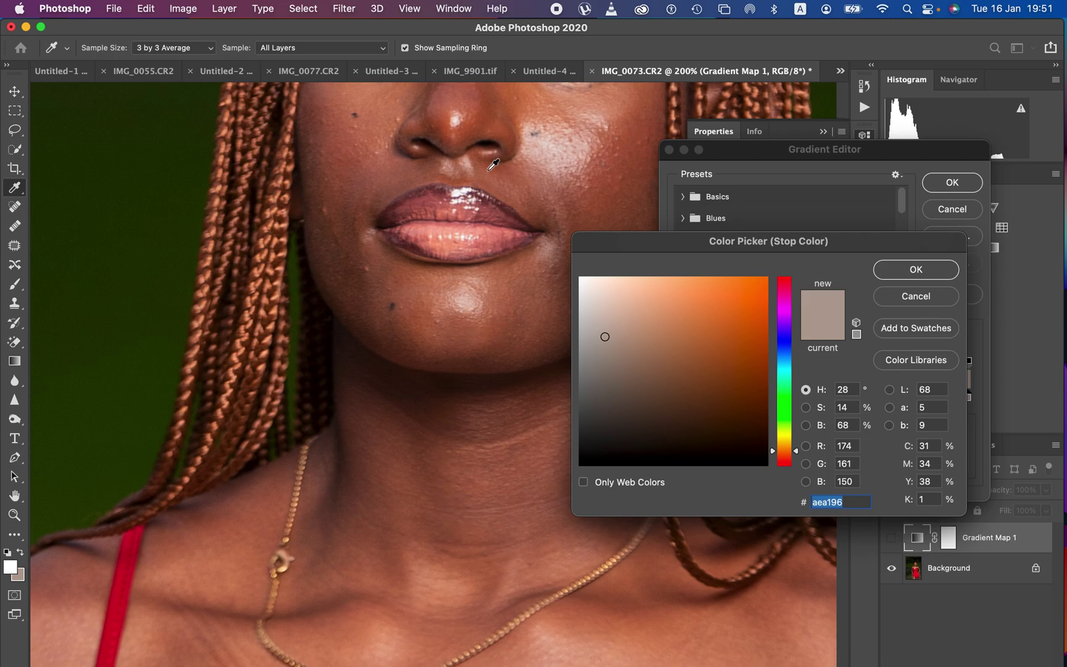
pyautogui.click(466, 303)
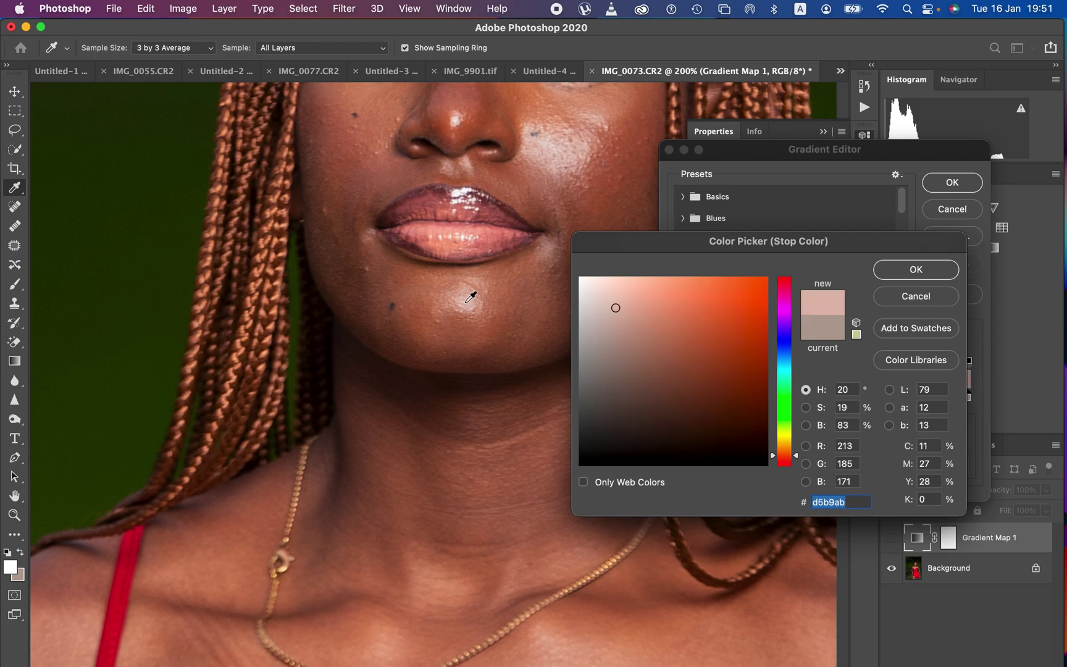
pyautogui.click(473, 297)
pyautogui.click(485, 308)
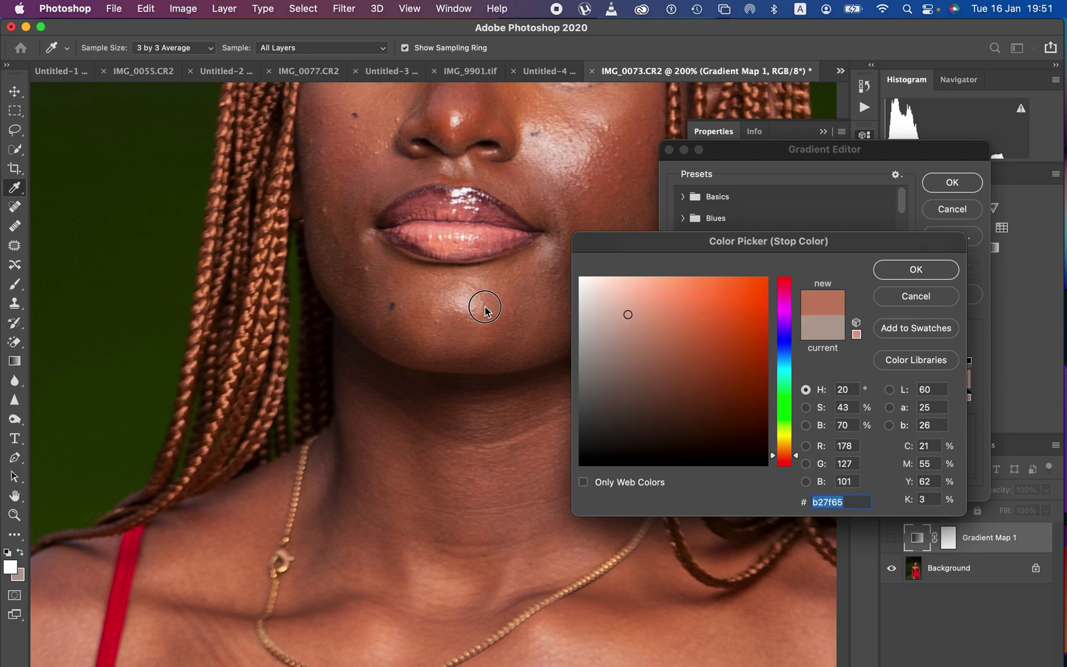
pyautogui.click(474, 303)
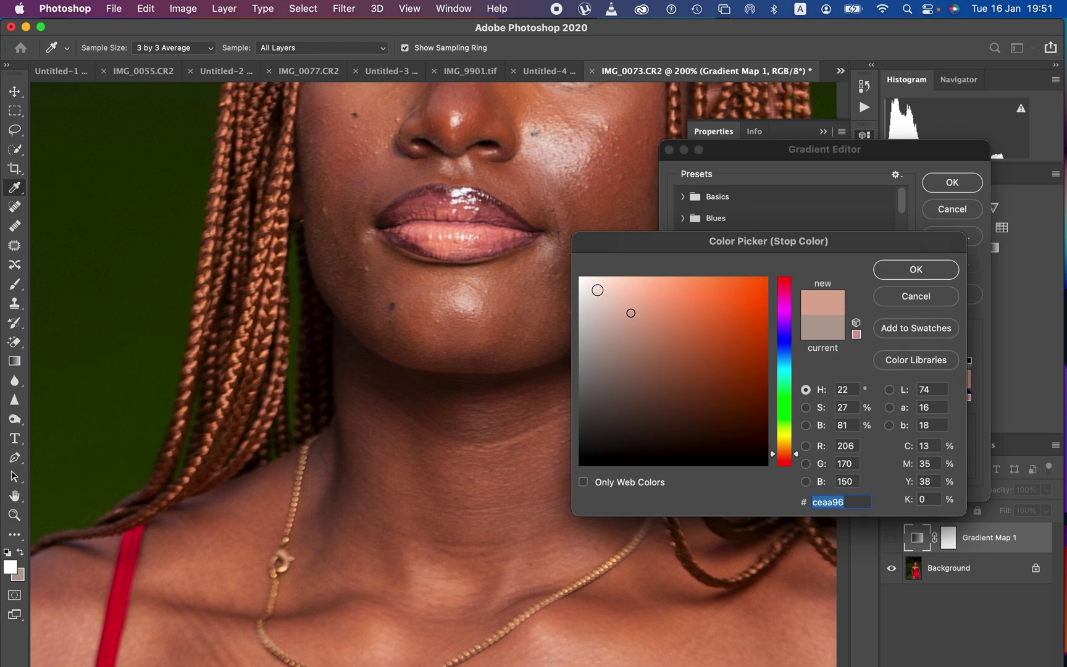
pyautogui.click(900, 270)
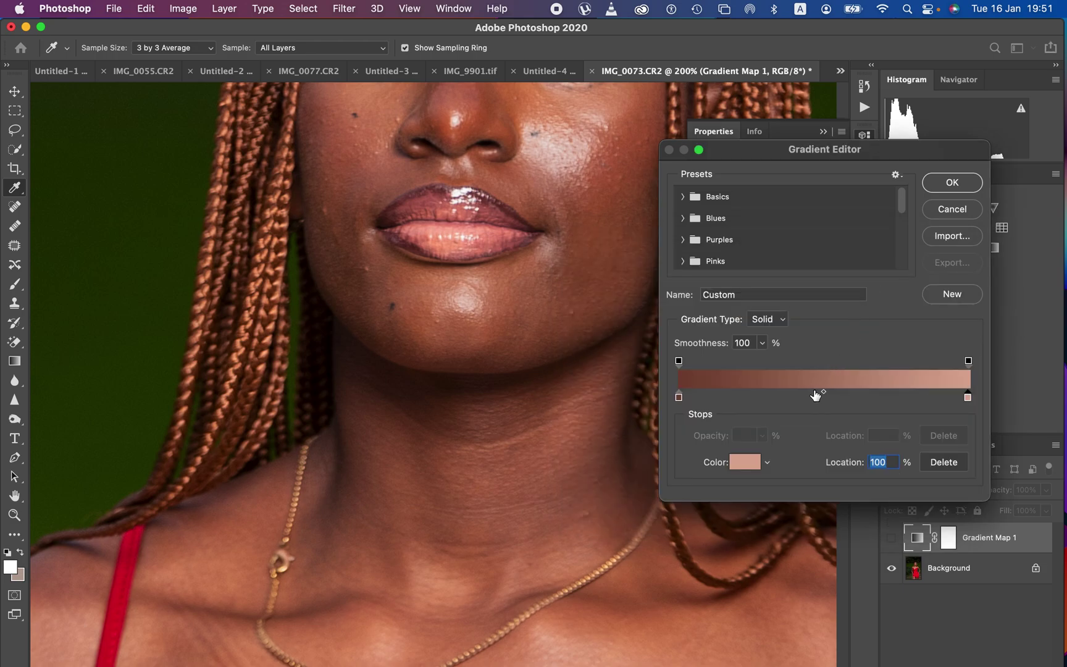
# Add a middle colour stop to the gradient at location 50%.
pyautogui.click(816, 395)
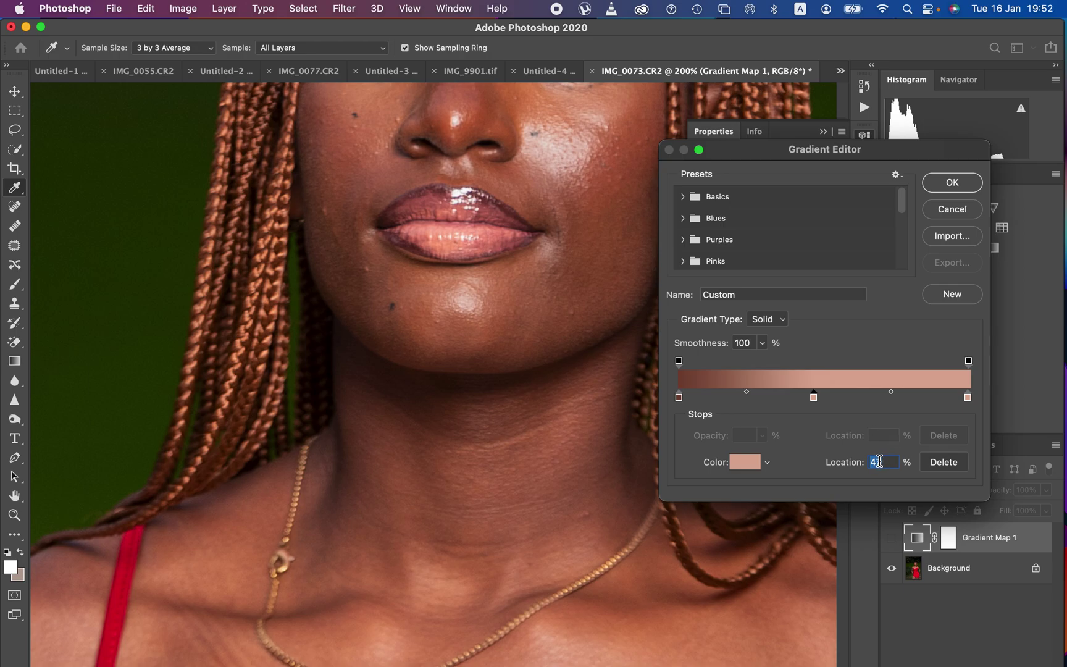
pyautogui.write('50')
pyautogui.click(823, 398)
# Set the 50% stop to the midtone skin colour a97050 sampled from the base of the neck, and apply the gradient.
pyautogui.click(738, 468)
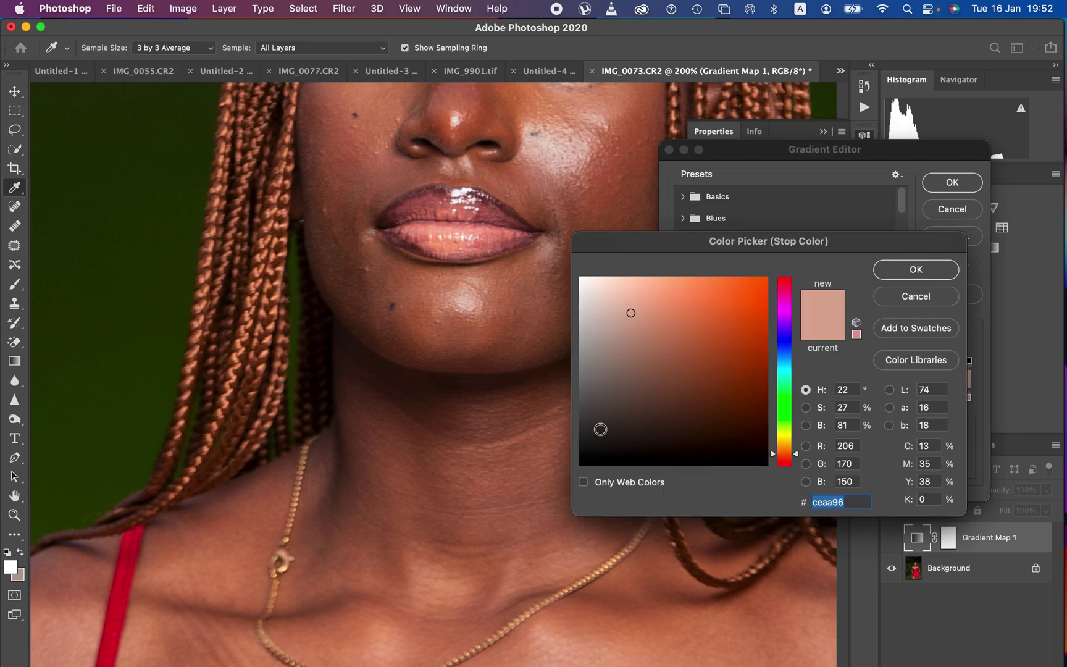
pyautogui.click(453, 556)
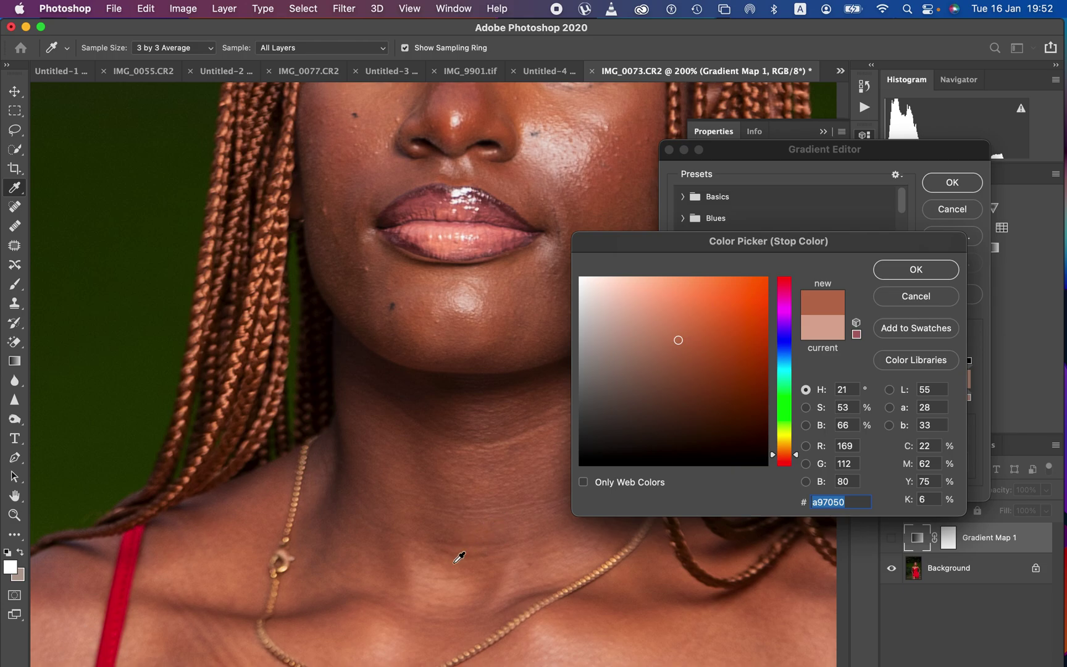
pyautogui.click(910, 270)
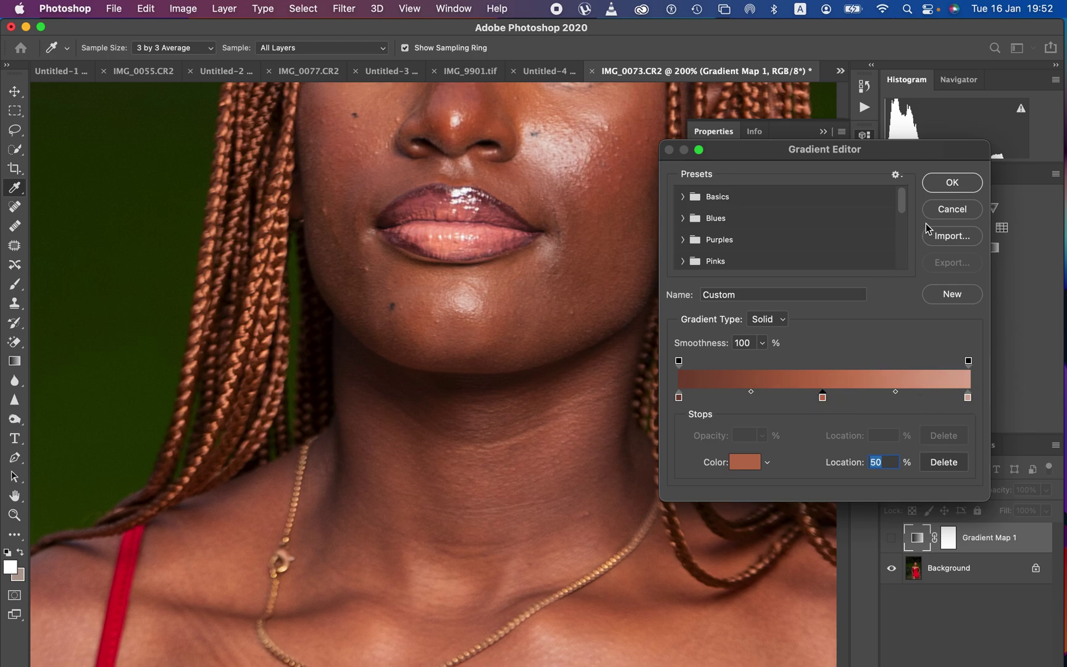
pyautogui.click(951, 183)
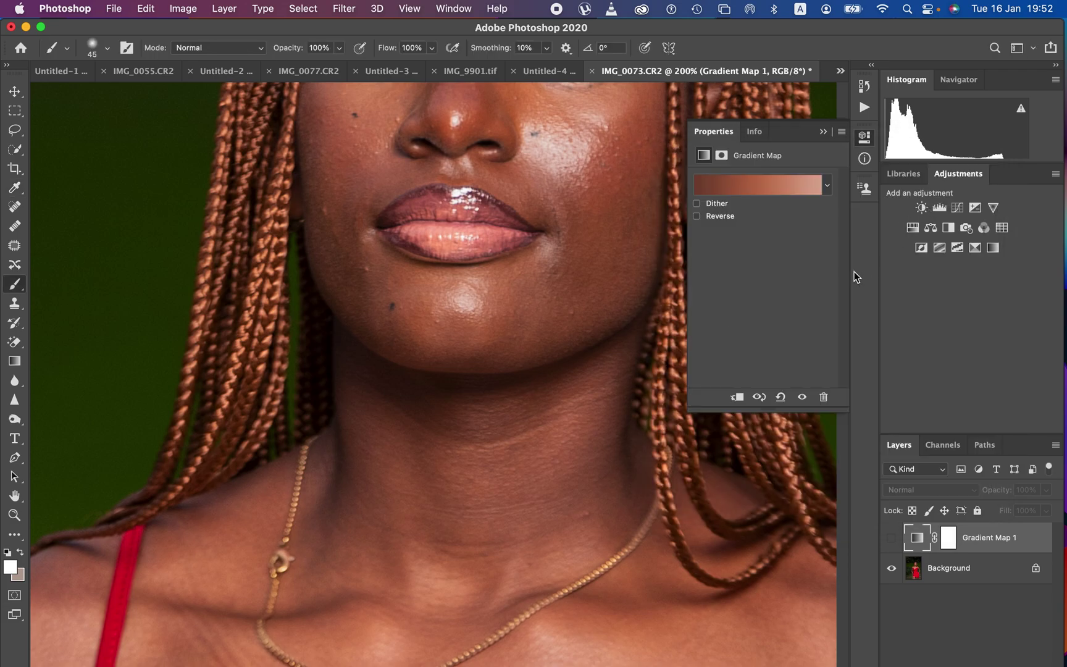
# Make the Gradient Map 1 layer visible again and set its blend mode to Color.
pyautogui.press('super+minus')
pyautogui.press('super+minus')
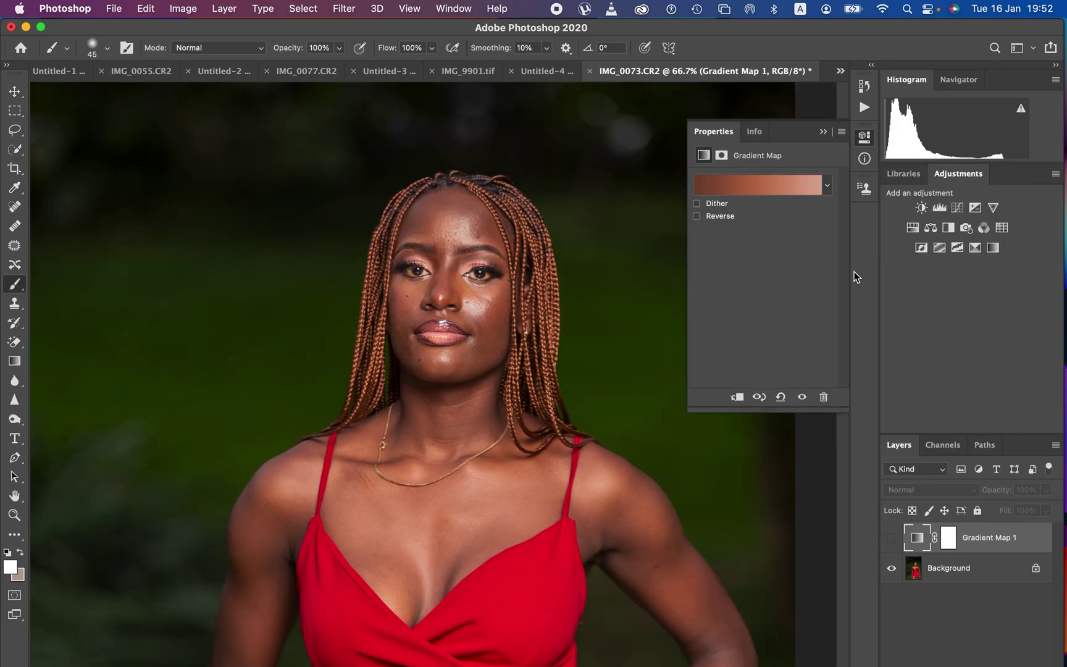
pyautogui.press('super+minus')
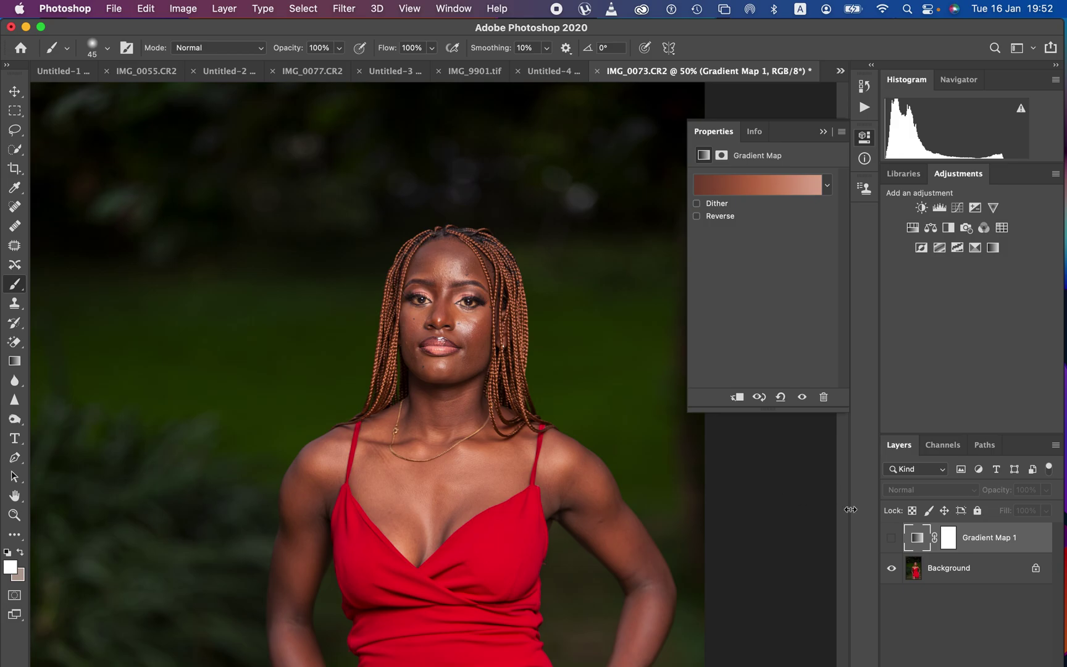
pyautogui.click(892, 540)
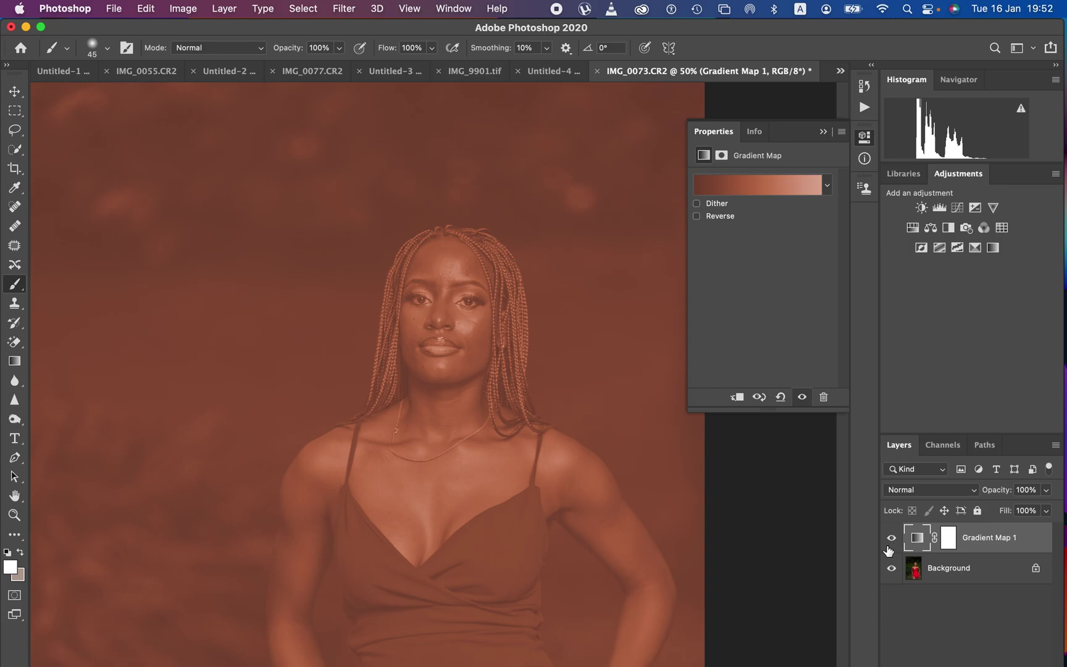
pyautogui.click(905, 492)
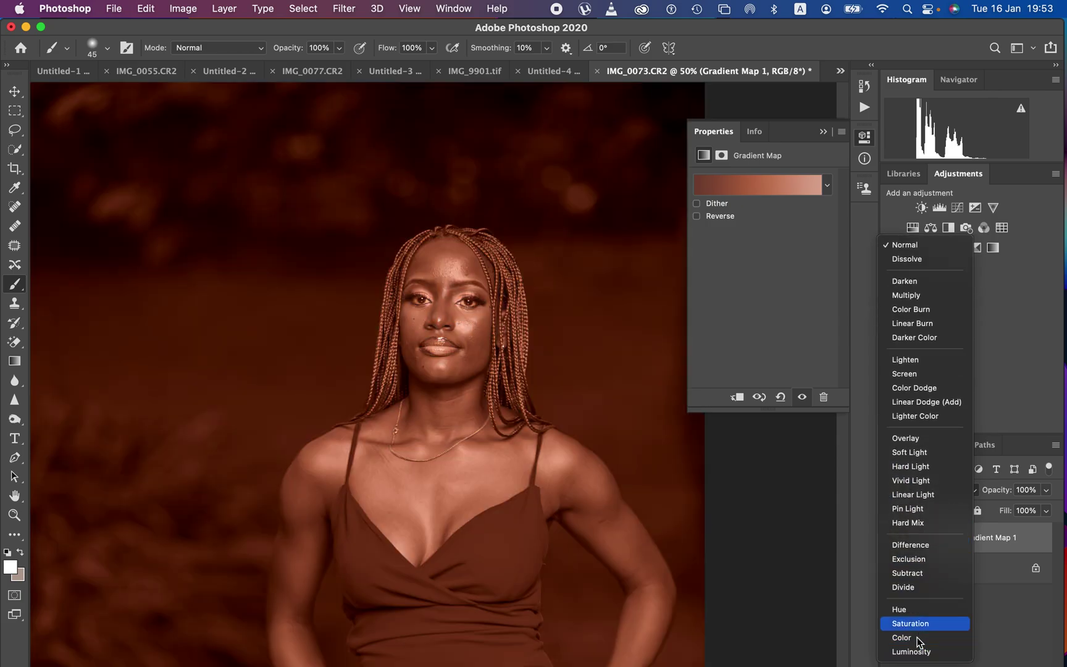
pyautogui.click(916, 637)
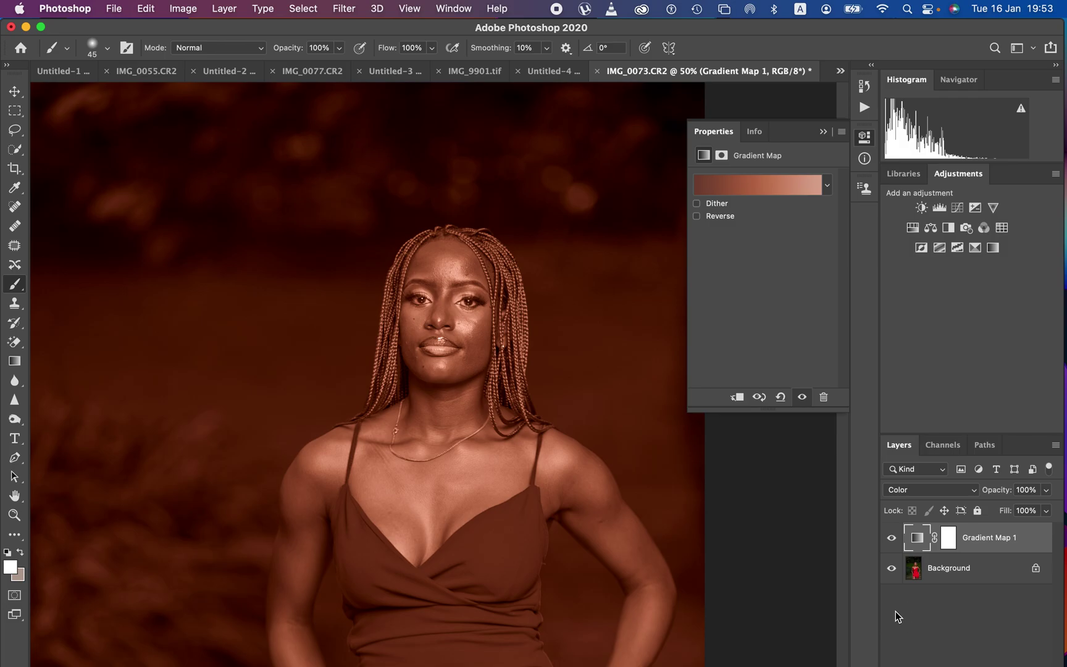
# Invert the Gradient Map 1 layer mask to black to hide the effect across the whole photo.
pyautogui.press('super+minus')
pyautogui.press('super+minus')
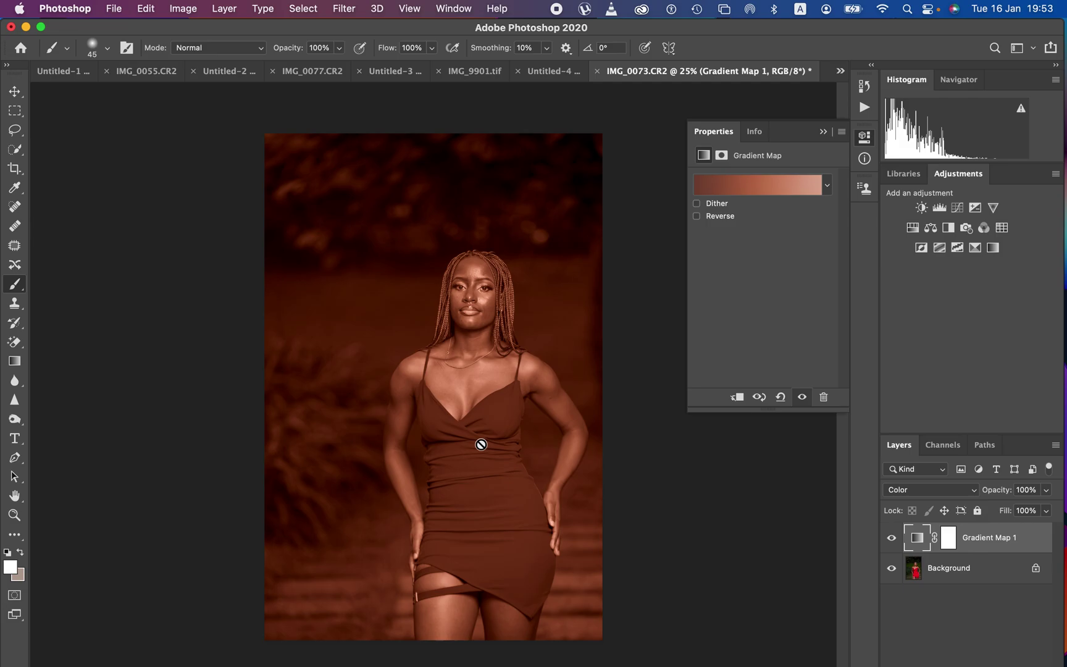
pyautogui.click(949, 542)
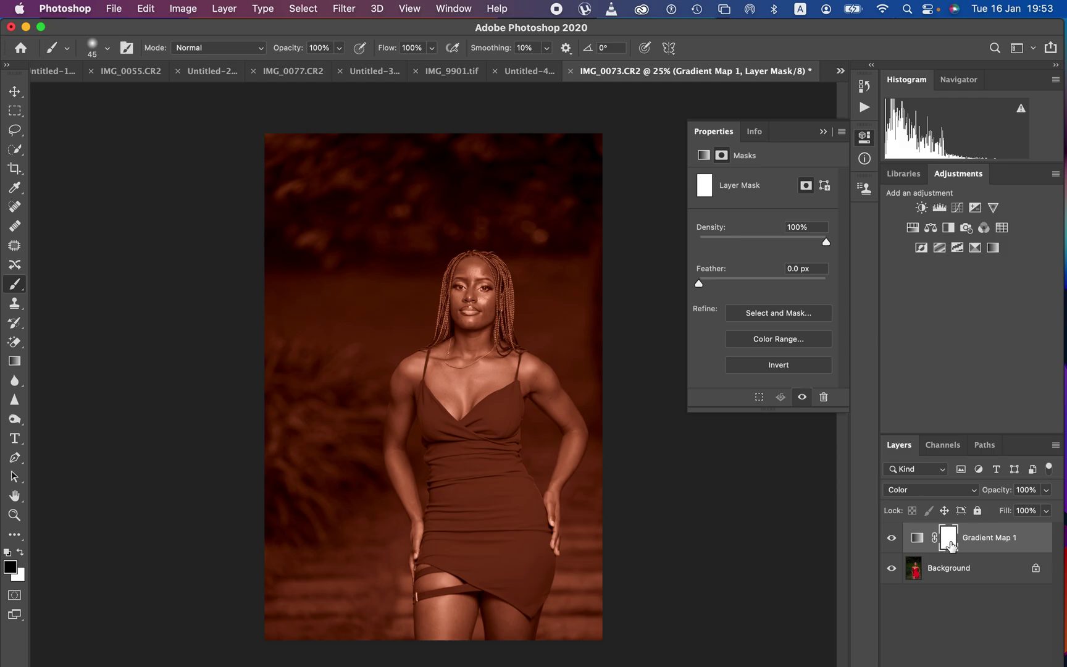
pyautogui.press('super+i')
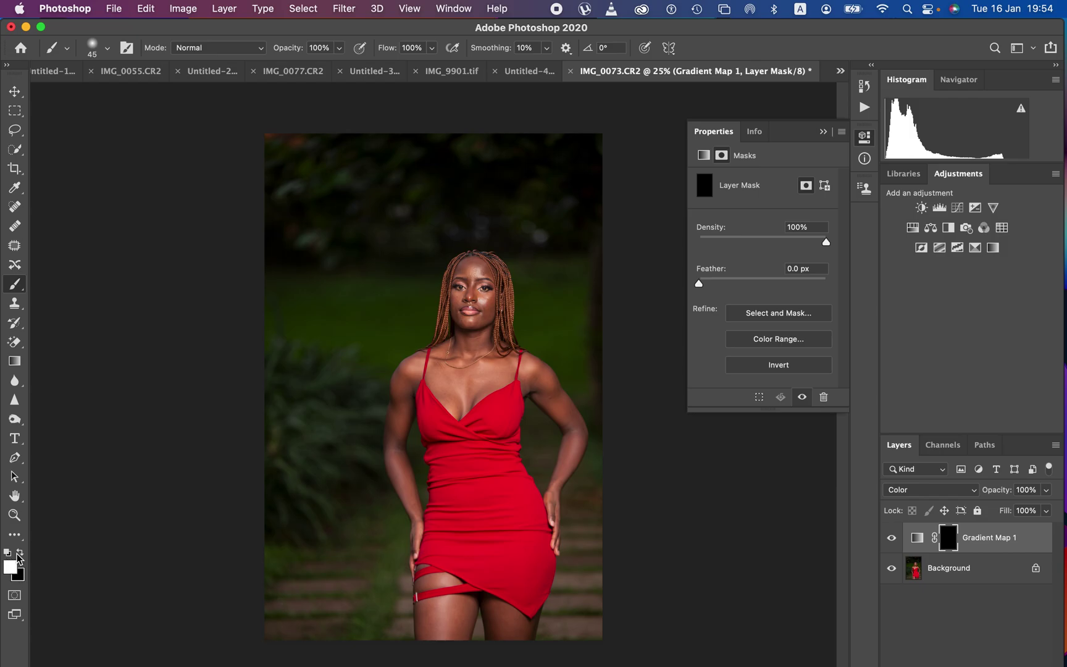
# Paint white on the mask over the face, neck, chest and shoulders with a Soft Round brush at 0% hardness, sized 175 to 600 px.
pyautogui.click(19, 554)
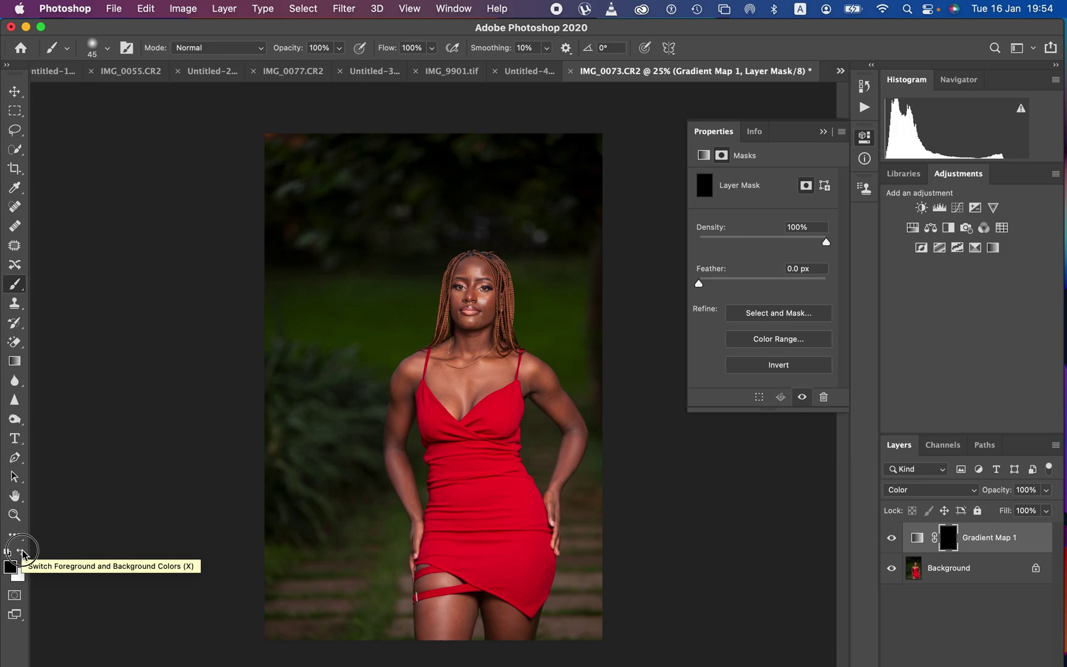
pyautogui.click(20, 552)
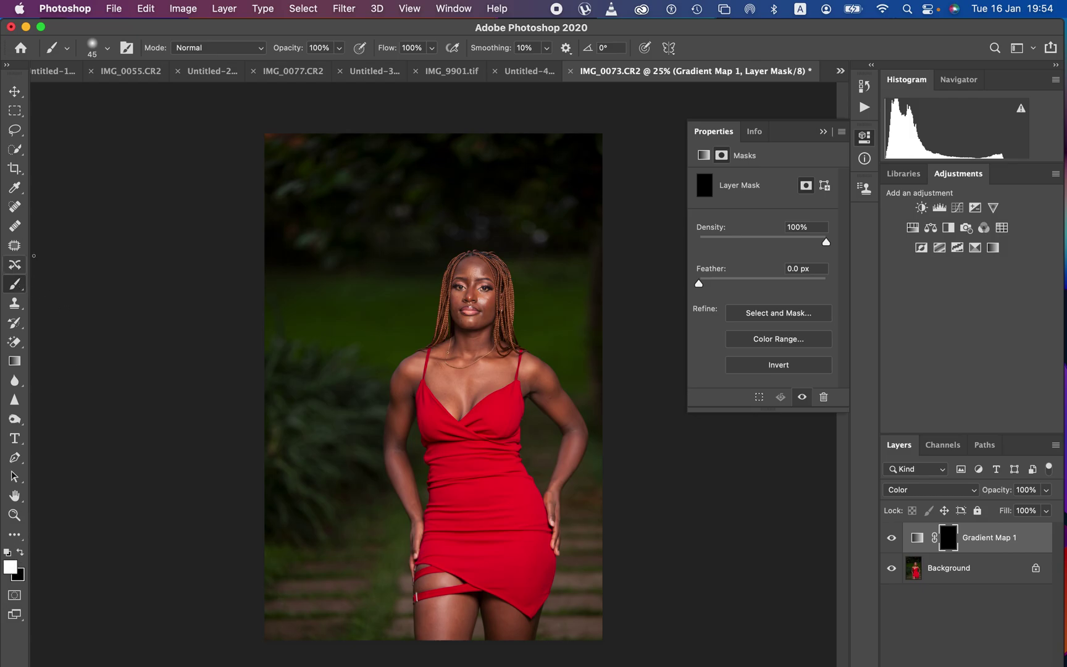
pyautogui.click(108, 49)
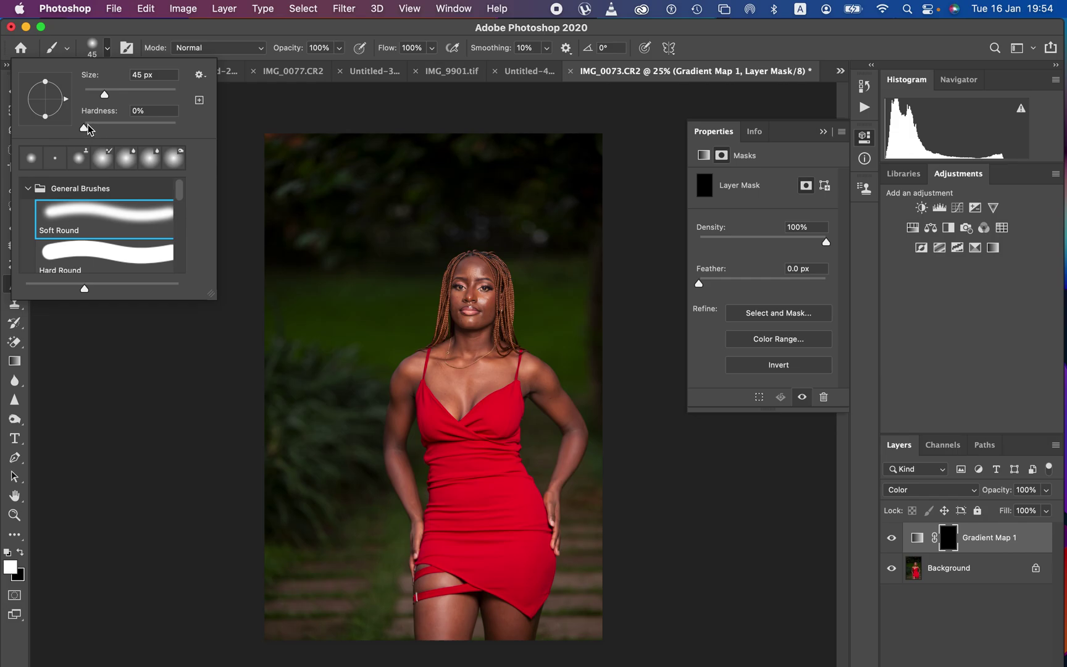
pyautogui.click(106, 50)
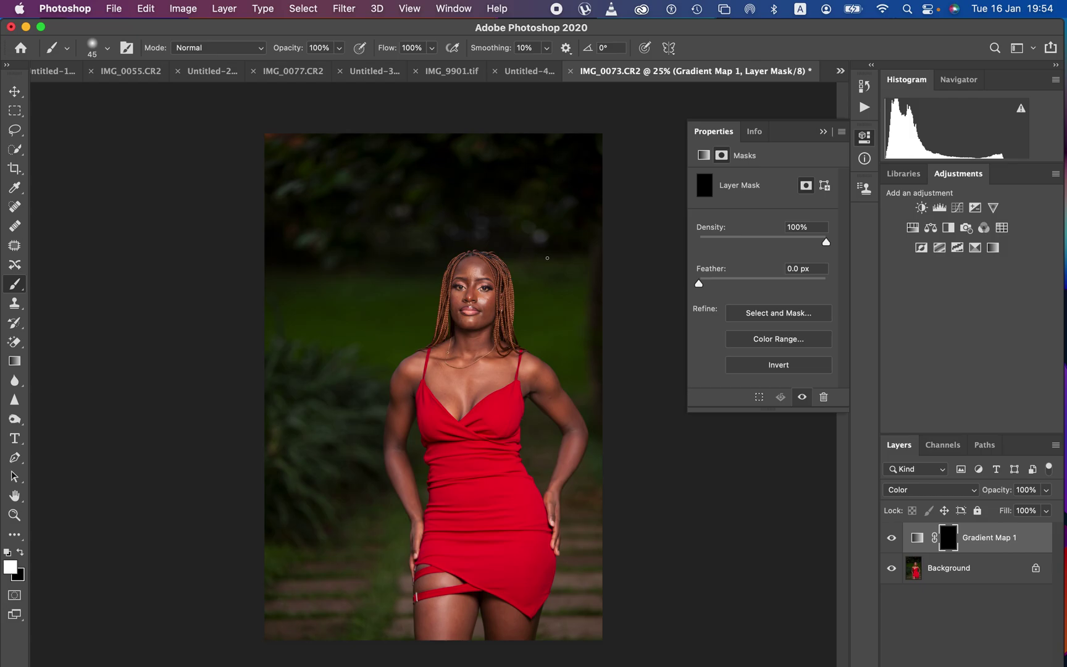
pyautogui.press('super+plus')
pyautogui.press('super+plus')
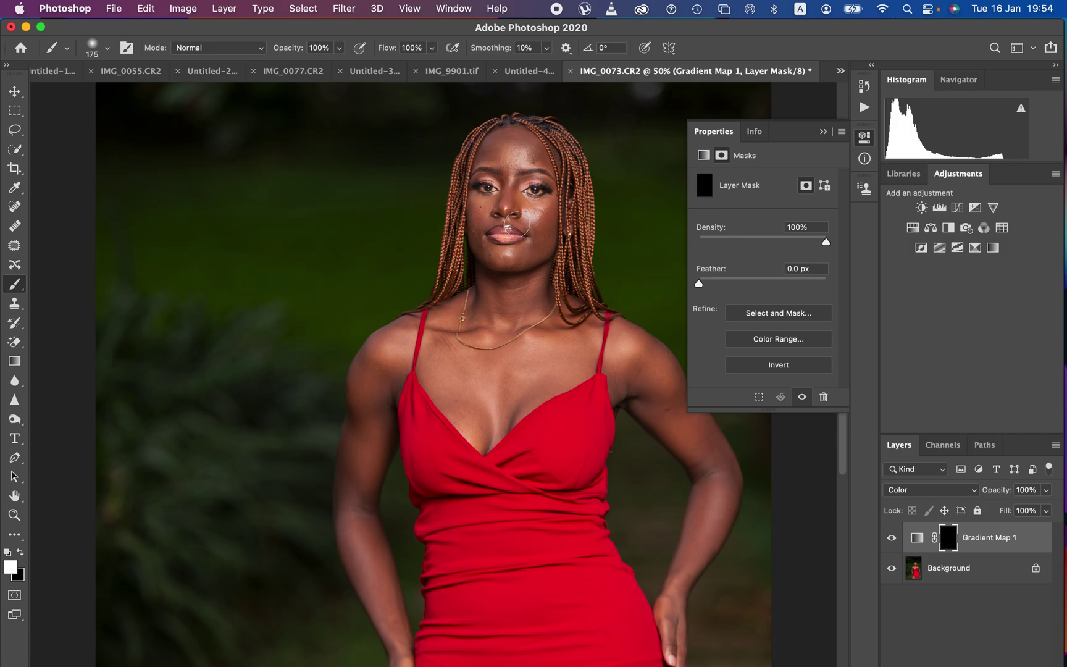
pyautogui.moveTo(510, 221); pyautogui.dragTo(534, 220)
pyautogui.moveTo(480, 315); pyautogui.dragTo(479, 334)
pyautogui.press(']')
pyautogui.press(']')
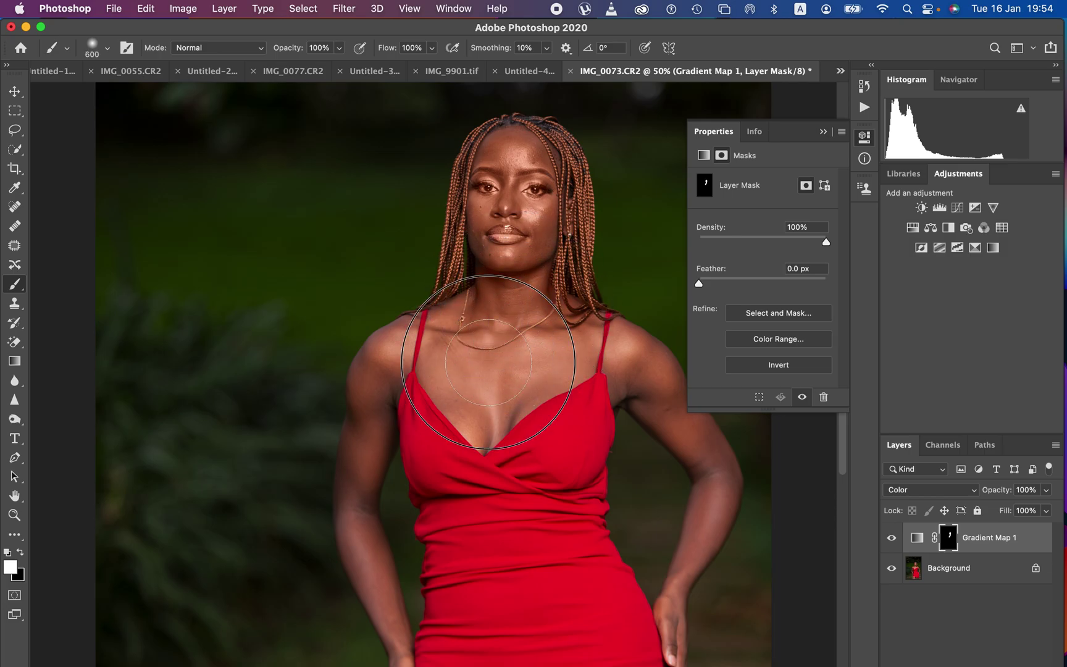
pyautogui.moveTo(489, 340)
pyautogui.mouseDown()
pyautogui.moveTo(472, 378)
pyautogui.moveTo(489, 405)
pyautogui.moveTo(505, 407)
pyautogui.moveTo(539, 361)
pyautogui.moveTo(491, 316)
pyautogui.moveTo(425, 362)
pyautogui.moveTo(422, 349)
pyautogui.moveTo(403, 380)
pyautogui.moveTo(421, 367)
pyautogui.moveTo(595, 334)
pyautogui.mouseUp()
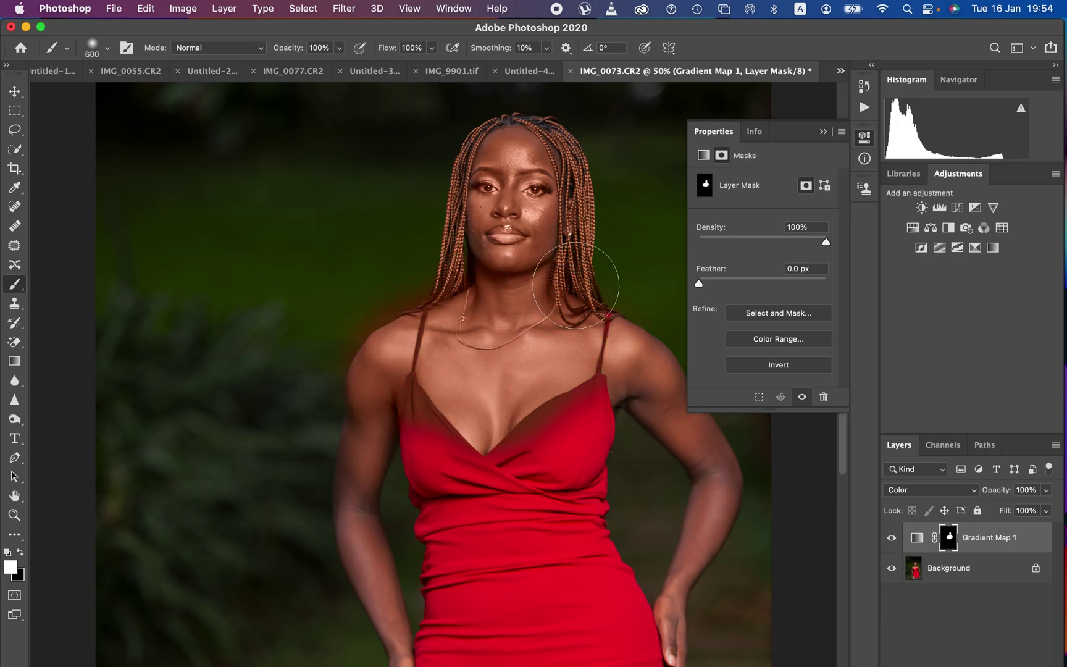
# Paint white on the mask along both arms, the hands and the thighs with a 300 px soft brush.
pyautogui.press('super+minus')
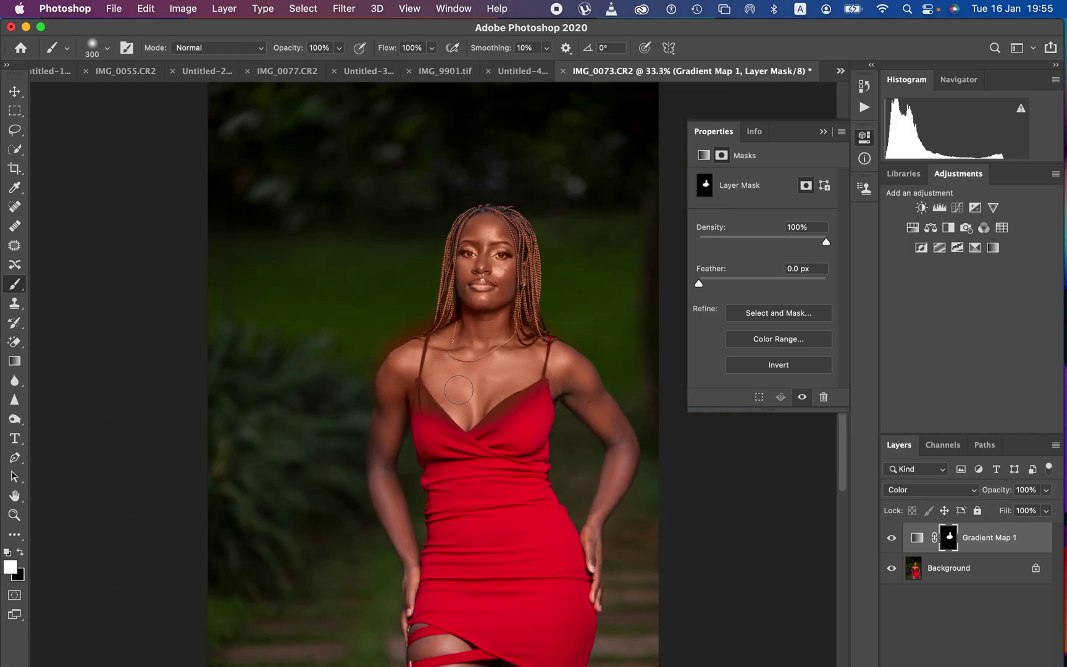
pyautogui.moveTo(416, 401)
pyautogui.mouseDown()
pyautogui.moveTo(400, 397)
pyautogui.moveTo(386, 476)
pyautogui.moveTo(422, 630)
pyautogui.mouseUp()
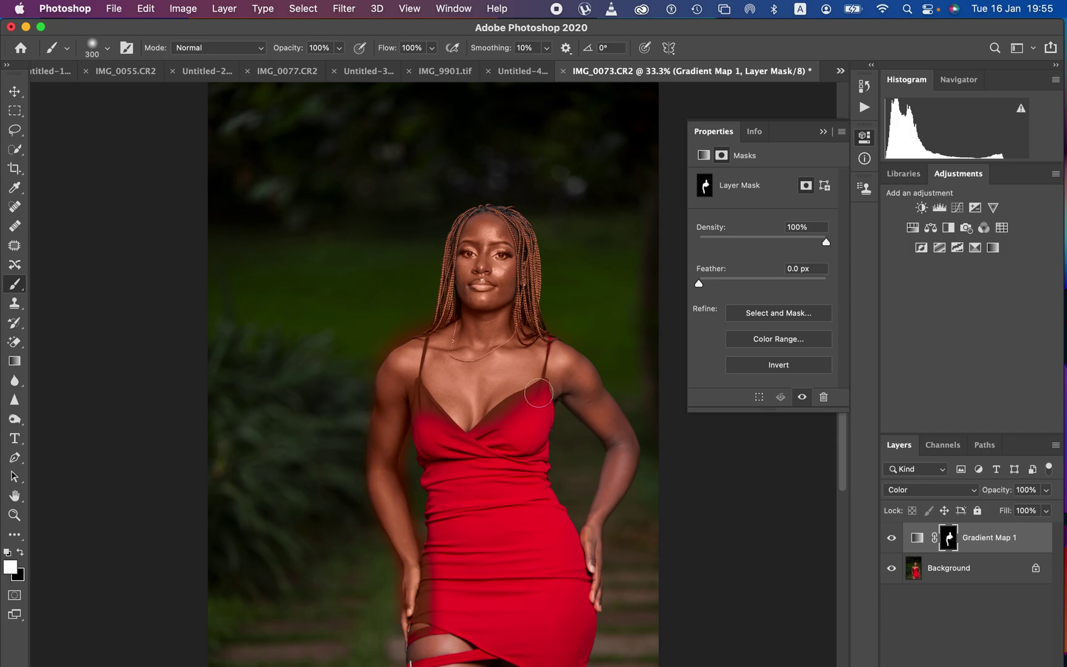
pyautogui.moveTo(587, 412)
pyautogui.mouseDown()
pyautogui.moveTo(614, 424)
pyautogui.moveTo(568, 375)
pyautogui.moveTo(608, 421)
pyautogui.moveTo(622, 465)
pyautogui.moveTo(598, 588)
pyautogui.mouseUp()
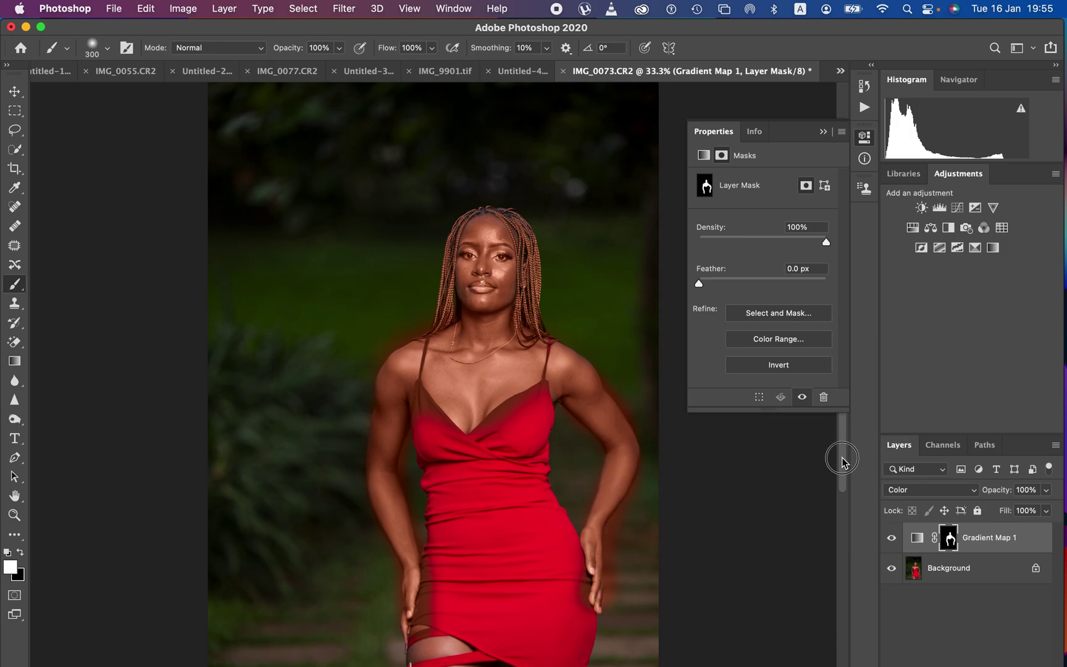
pyautogui.scroll(-5, 839, 460)
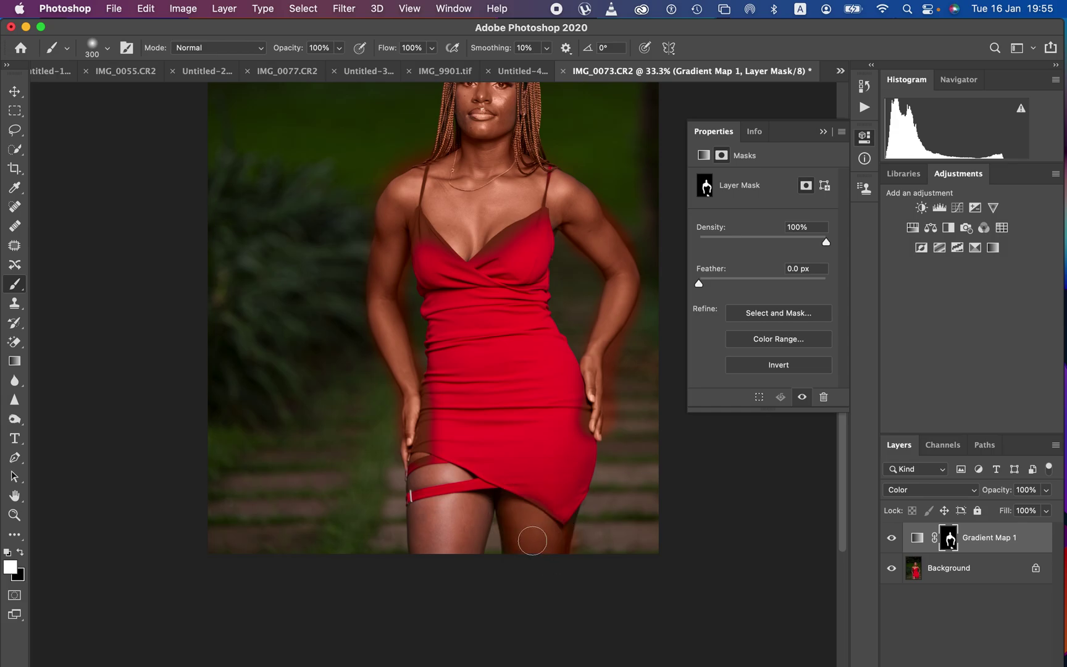
pyautogui.moveTo(445, 513)
pyautogui.mouseDown()
pyautogui.moveTo(425, 506)
pyautogui.moveTo(436, 489)
pyautogui.moveTo(410, 471)
pyautogui.moveTo(453, 489)
pyautogui.mouseUp()
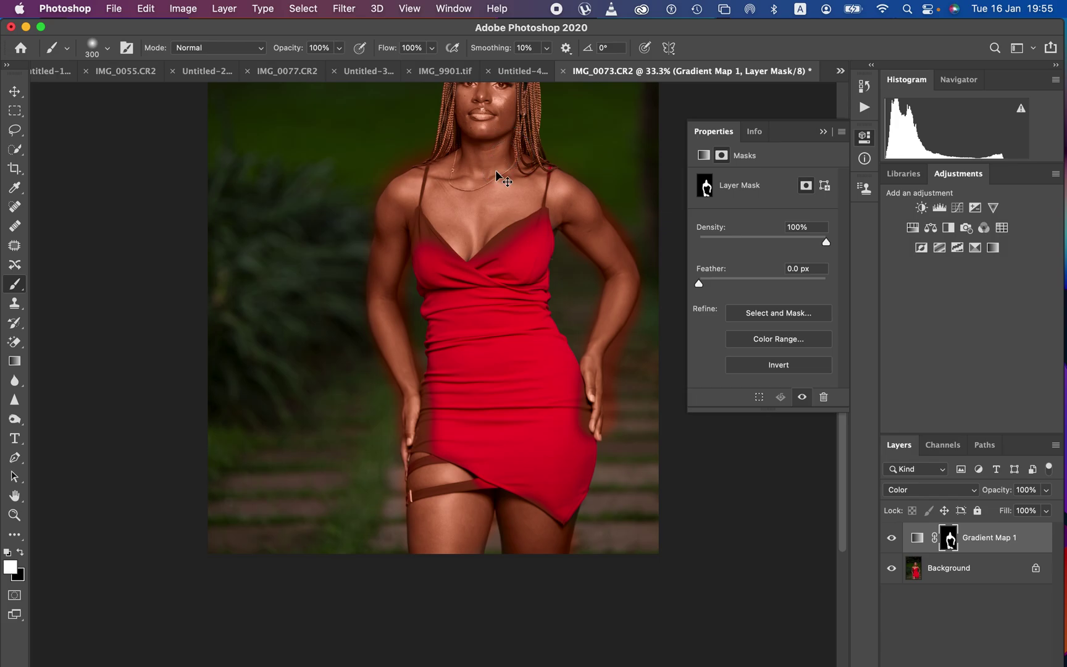
# Paint black on the mask with a 100 px brush to clear spill around the model's right shoulder and arm and over the dress bodice.
pyautogui.press('super+minus')
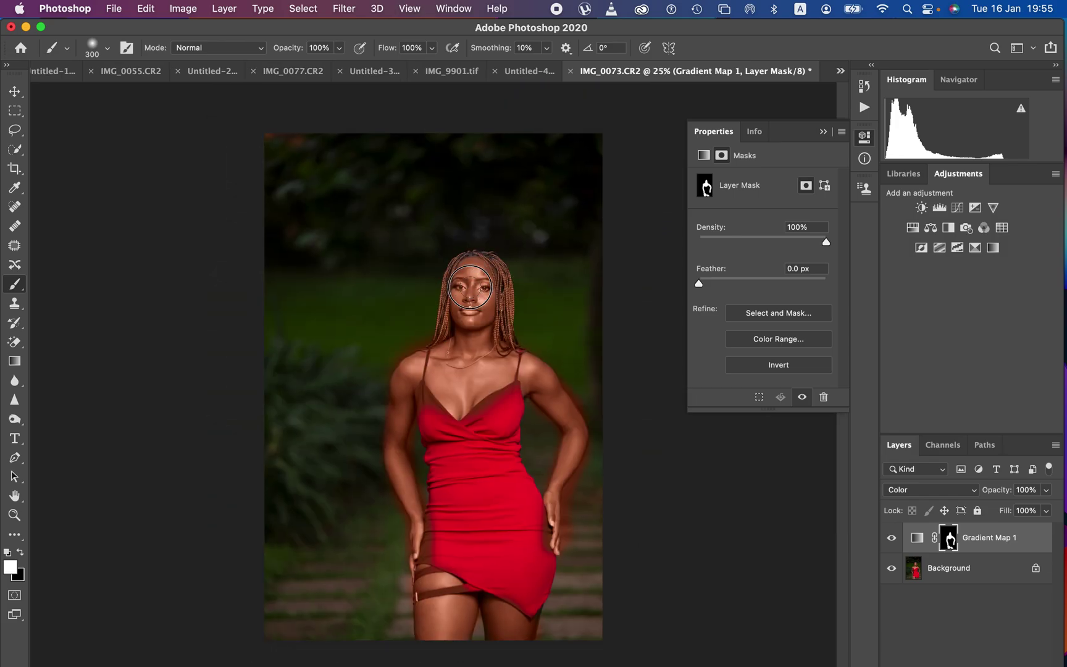
pyautogui.press('super+plus')
pyautogui.press('super+plus')
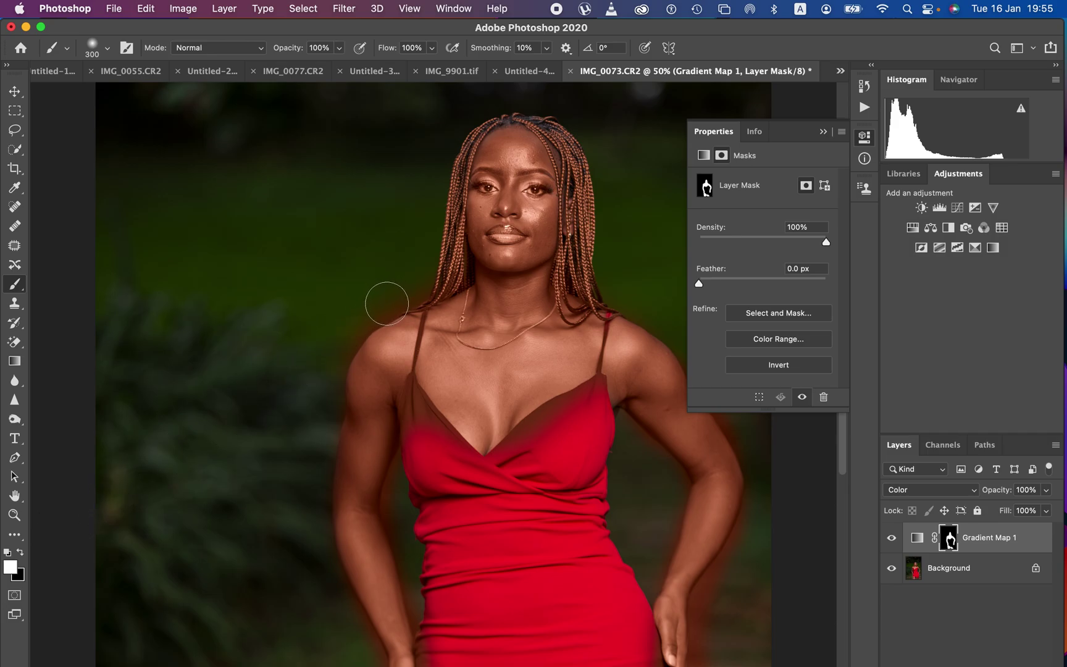
pyautogui.press('x')
pyautogui.press('[')
pyautogui.press('[')
pyautogui.press('[')
pyautogui.press('[')
pyautogui.press('[')
pyautogui.moveTo(421, 284)
pyautogui.mouseDown()
pyautogui.moveTo(383, 316)
pyautogui.moveTo(372, 312)
pyautogui.moveTo(331, 378)
pyautogui.moveTo(351, 326)
pyautogui.moveTo(327, 403)
pyautogui.moveTo(325, 527)
pyautogui.mouseUp()
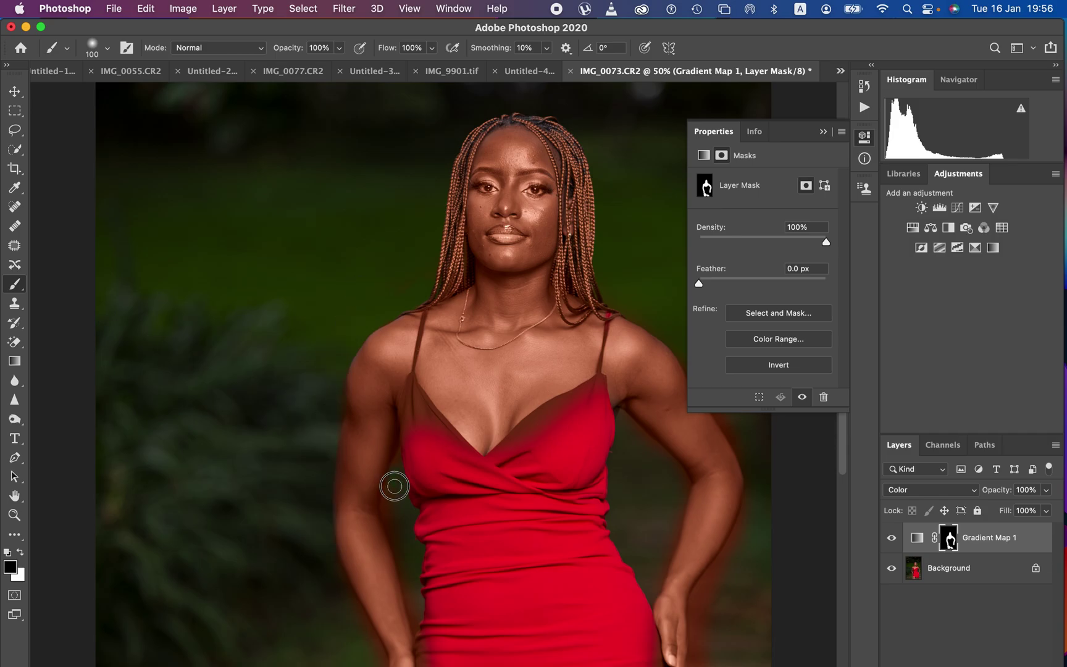
pyautogui.moveTo(395, 486)
pyautogui.mouseDown()
pyautogui.moveTo(390, 520)
pyautogui.moveTo(422, 628)
pyautogui.moveTo(396, 521)
pyautogui.moveTo(406, 404)
pyautogui.moveTo(443, 437)
pyautogui.moveTo(423, 444)
pyautogui.moveTo(425, 469)
pyautogui.moveTo(427, 430)
pyautogui.moveTo(480, 470)
pyautogui.moveTo(597, 381)
pyautogui.moveTo(584, 434)
pyautogui.moveTo(570, 420)
pyautogui.moveTo(536, 442)
pyautogui.moveTo(536, 427)
pyautogui.moveTo(506, 456)
pyautogui.moveTo(555, 437)
pyautogui.mouseUp()
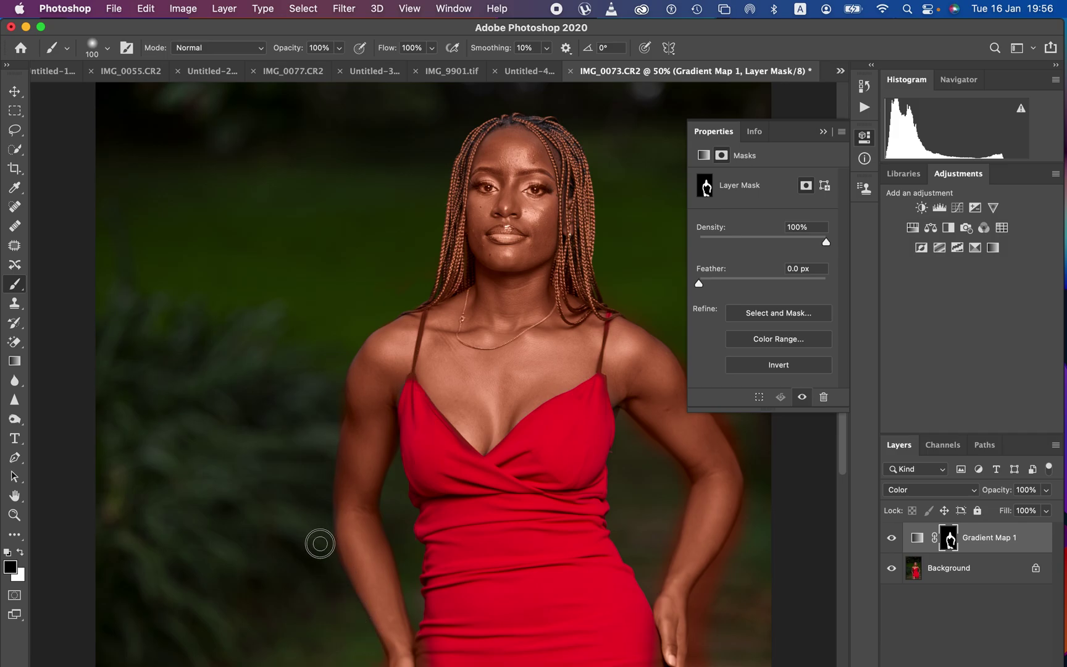
# Clear the mask spill around the model's left arm, the hips, the lower dress and the thigh straps with the 100 px black brush.
pyautogui.scroll(-5, 493, 517)
pyautogui.hscroll(3, 493, 517)
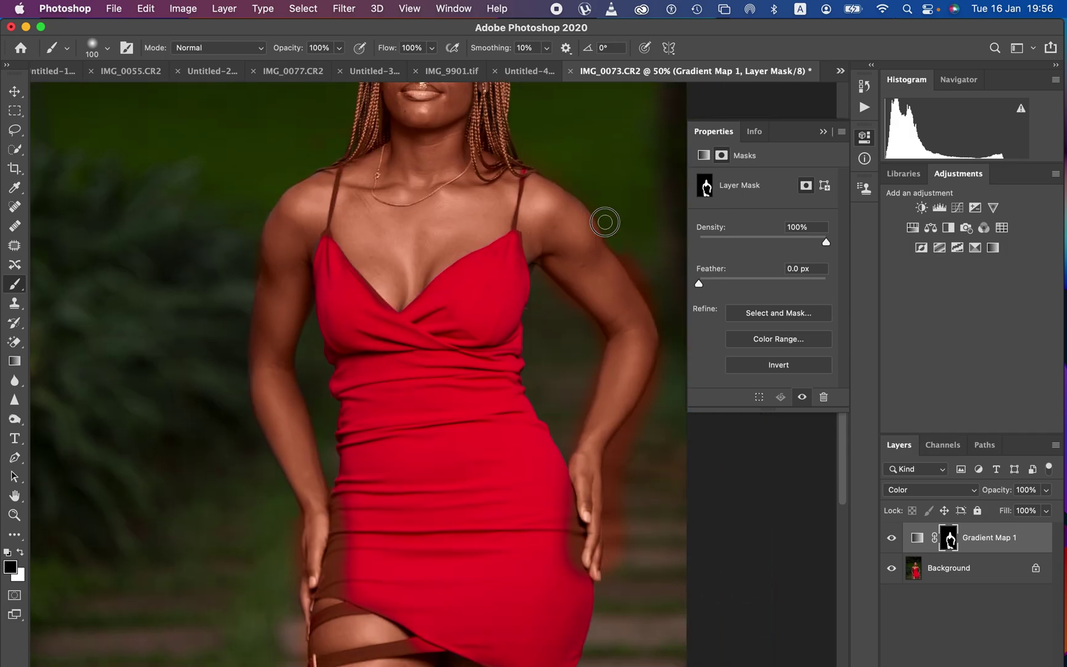
pyautogui.moveTo(641, 279)
pyautogui.mouseDown()
pyautogui.moveTo(662, 312)
pyautogui.moveTo(665, 331)
pyautogui.moveTo(647, 300)
pyautogui.moveTo(667, 339)
pyautogui.moveTo(665, 373)
pyautogui.moveTo(608, 465)
pyautogui.moveTo(616, 520)
pyautogui.moveTo(624, 474)
pyautogui.moveTo(611, 583)
pyautogui.moveTo(576, 570)
pyautogui.mouseUp()
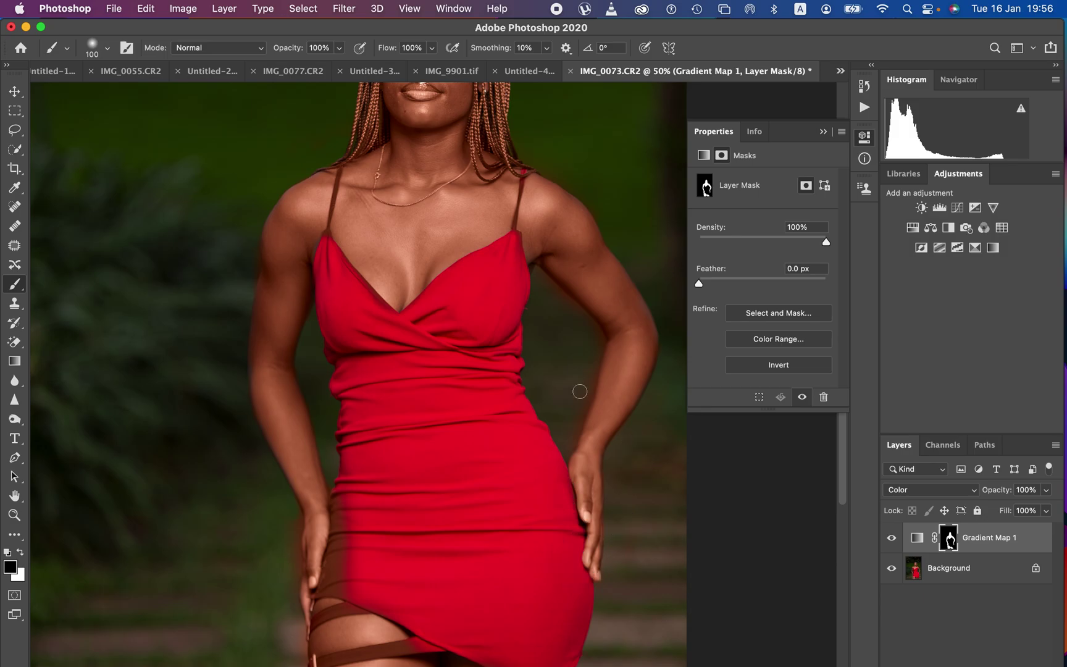
pyautogui.moveTo(579, 389)
pyautogui.mouseDown()
pyautogui.moveTo(579, 403)
pyautogui.moveTo(593, 336)
pyautogui.moveTo(553, 286)
pyautogui.moveTo(541, 298)
pyautogui.mouseUp()
pyautogui.moveTo(467, 550)
pyautogui.mouseDown()
pyautogui.moveTo(476, 443)
pyautogui.moveTo(492, 413)
pyautogui.mouseUp()
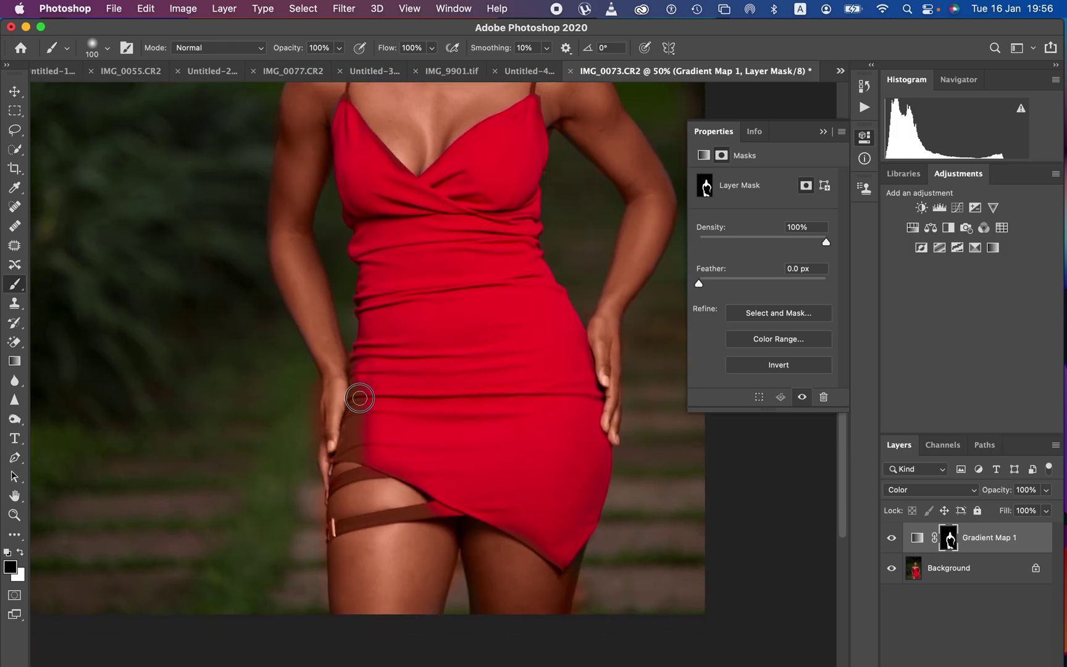
pyautogui.moveTo(360, 399)
pyautogui.mouseDown()
pyautogui.moveTo(358, 381)
pyautogui.moveTo(362, 405)
pyautogui.moveTo(340, 455)
pyautogui.moveTo(361, 451)
pyautogui.moveTo(373, 418)
pyautogui.moveTo(381, 457)
pyautogui.moveTo(335, 482)
pyautogui.moveTo(380, 463)
pyautogui.moveTo(337, 482)
pyautogui.moveTo(382, 473)
pyautogui.moveTo(445, 503)
pyautogui.moveTo(405, 462)
pyautogui.moveTo(439, 505)
pyautogui.moveTo(337, 529)
pyautogui.moveTo(436, 497)
pyautogui.moveTo(547, 525)
pyautogui.moveTo(495, 510)
pyautogui.moveTo(534, 539)
pyautogui.mouseUp()
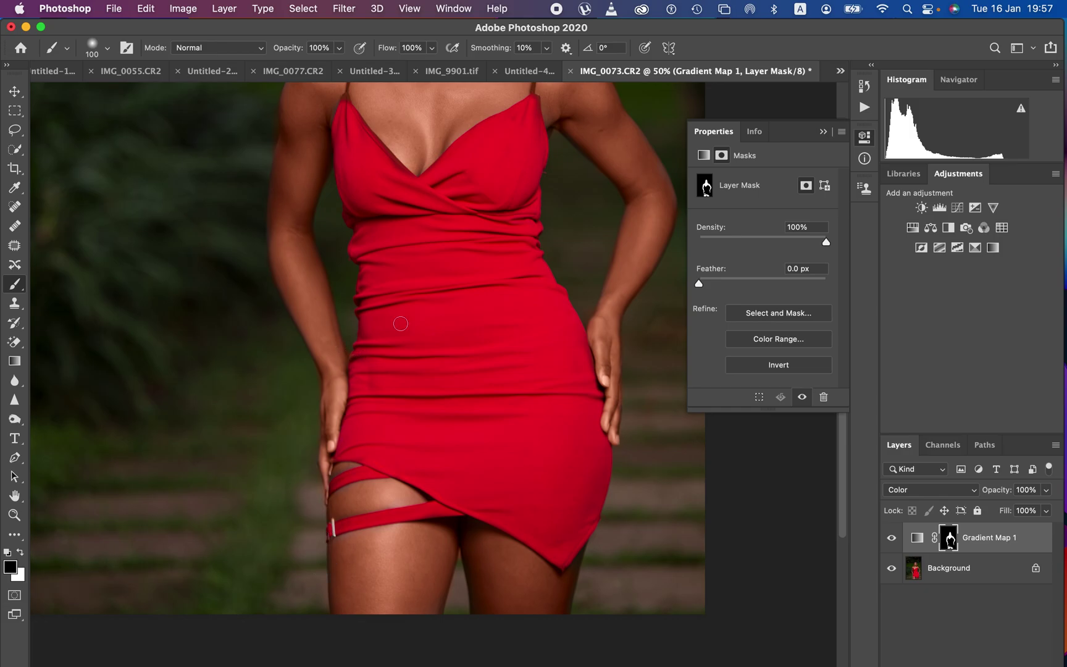
# Restore the red of both shoulder straps by painting black on the mask with a 30 px brush.
pyautogui.scroll(5, 570, 283)
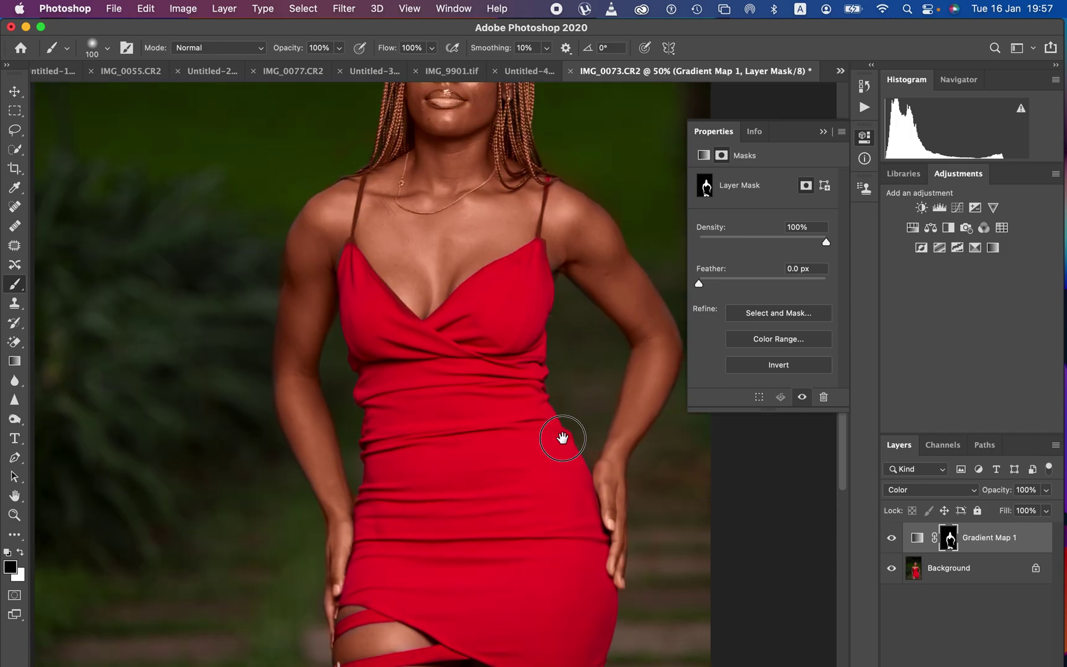
pyautogui.press('[')
pyautogui.press('[')
pyautogui.press('[')
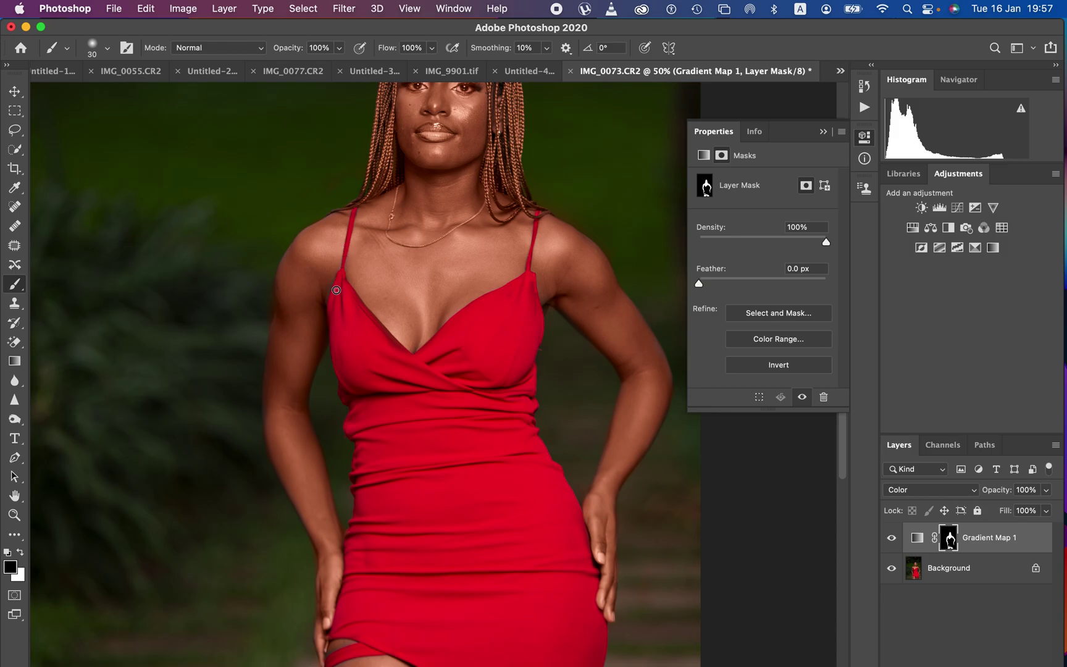
# Restore the original colour of the lips and eyes by painting black on the mask with a 45 px brush.
pyautogui.moveTo(473, 212); pyautogui.dragTo(477, 278)
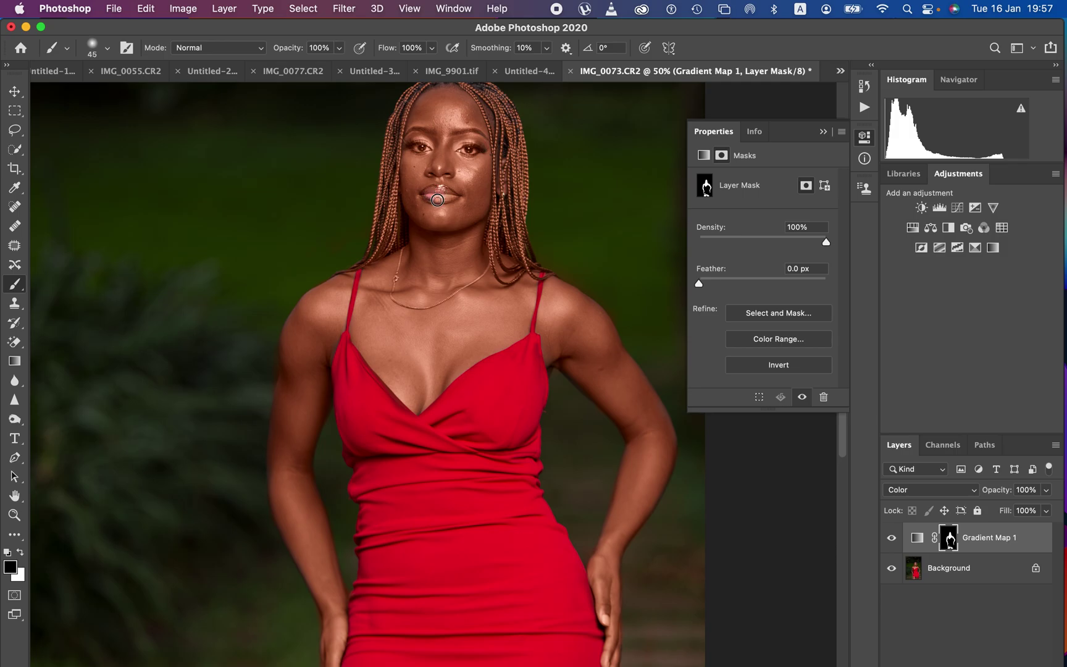
pyautogui.moveTo(435, 195); pyautogui.dragTo(448, 196)
pyautogui.moveTo(416, 144); pyautogui.dragTo(477, 141)
# Lower the Gradient Map 1 layer's opacity to 68%.
pyautogui.press('super+minus')
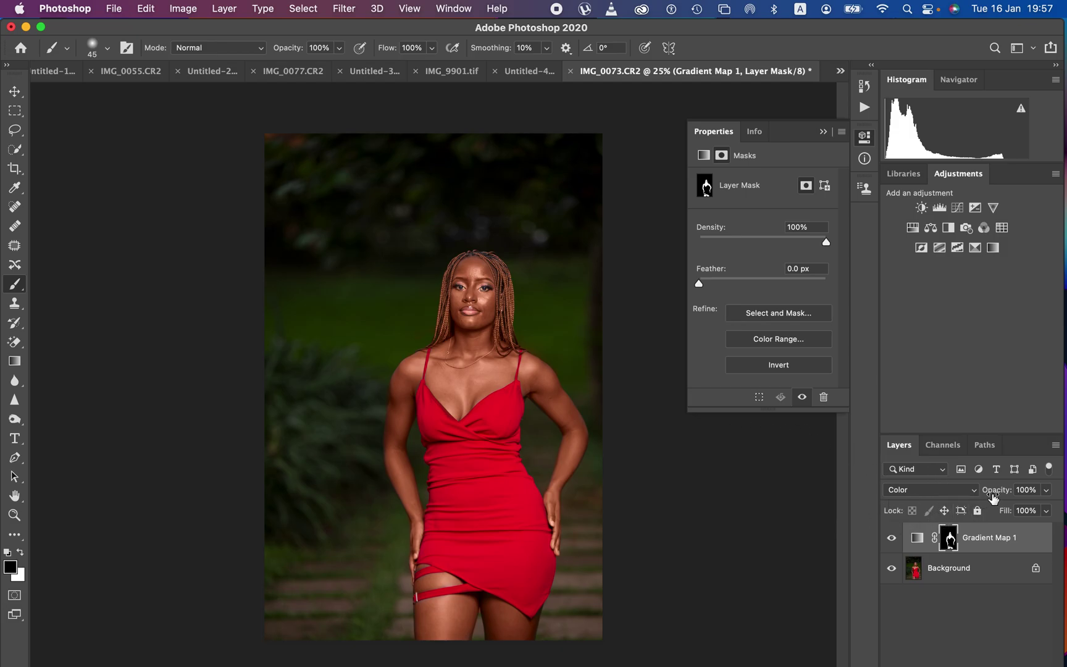
pyautogui.moveTo(995, 494); pyautogui.dragTo(977, 499)
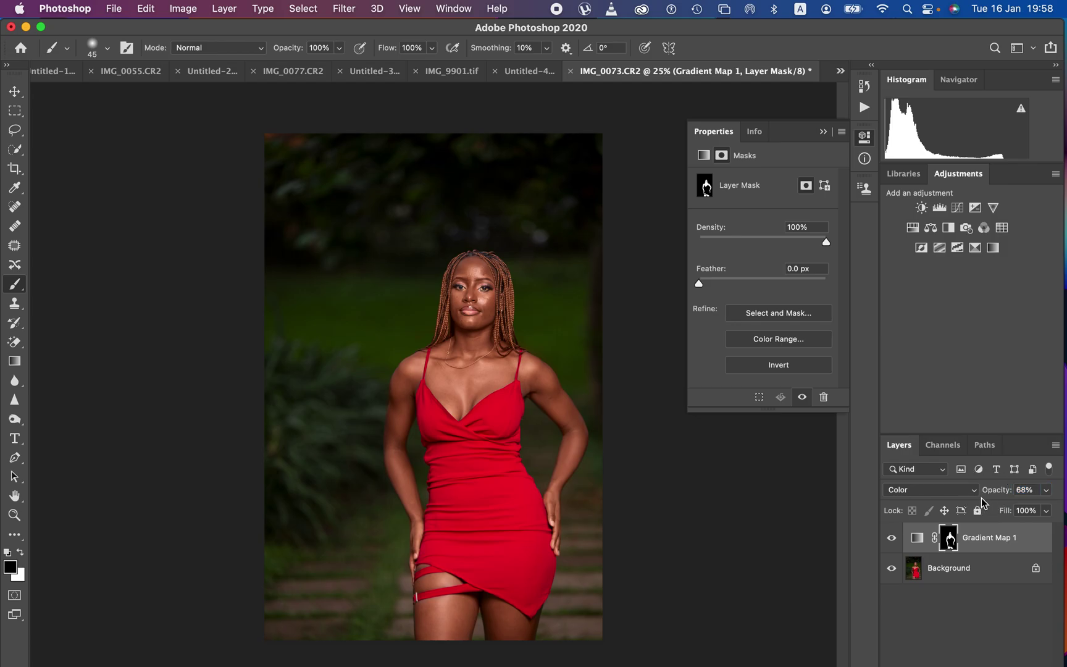
# Toggle the Gradient Map 1 layer's visibility to compare before and after, and set its opacity to 72%.
pyautogui.click(892, 546)
pyautogui.click(893, 545)
pyautogui.click(893, 545)
pyautogui.click(894, 545)
pyautogui.click(894, 543)
pyautogui.click(893, 544)
pyautogui.click(894, 544)
pyautogui.click(893, 543)
pyautogui.click(893, 544)
pyautogui.click(893, 544)
pyautogui.click(893, 544)
pyautogui.click(893, 544)
pyautogui.click(893, 543)
pyautogui.click(893, 544)
pyautogui.moveTo(991, 490); pyautogui.dragTo(997, 490)
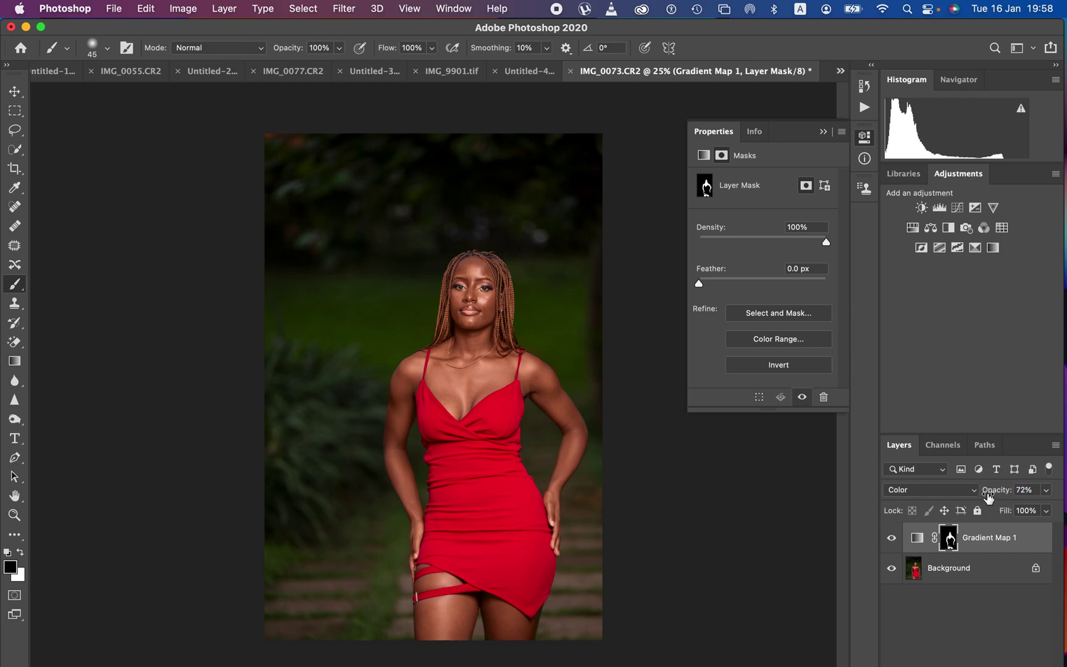